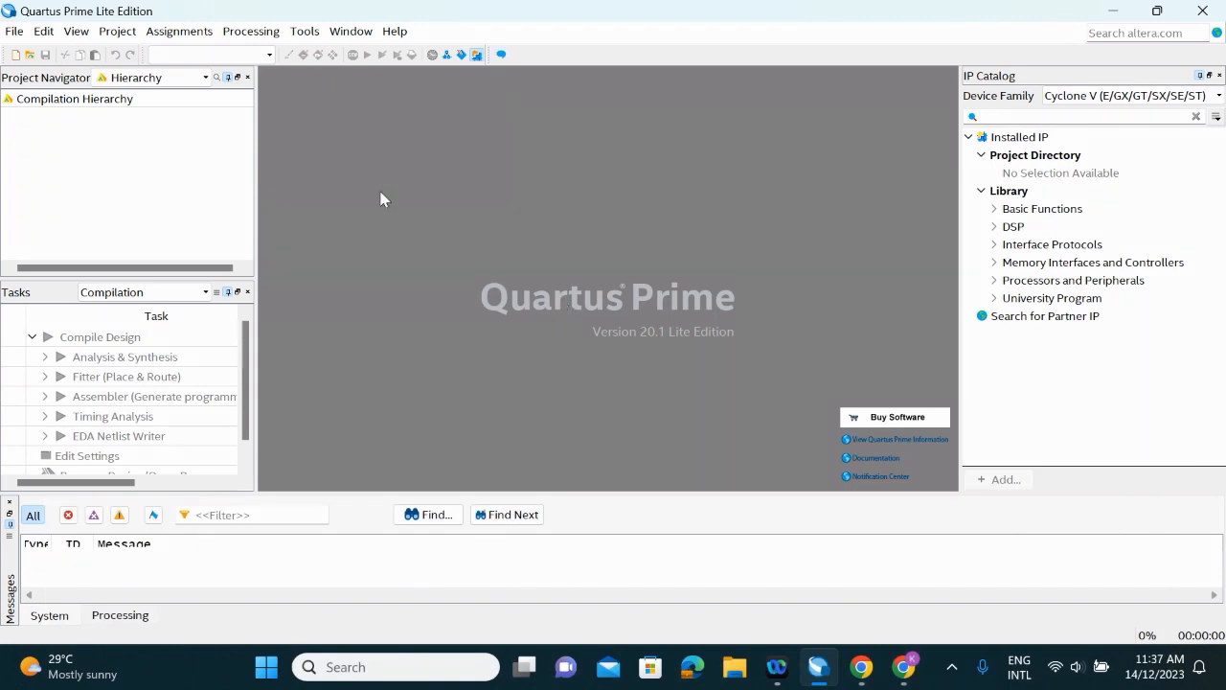
Start a new project and set its working directory to a BasicGates subfolder inside des quartus asg/QuartusDES
click(12, 31)
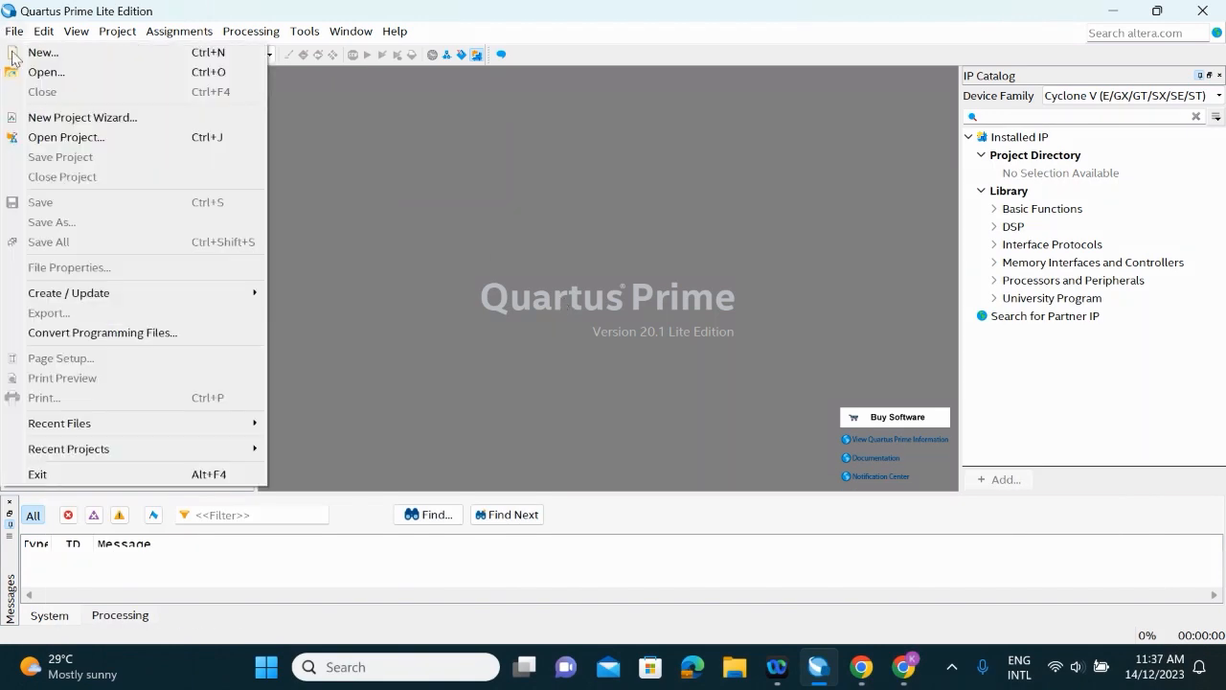
click(117, 118)
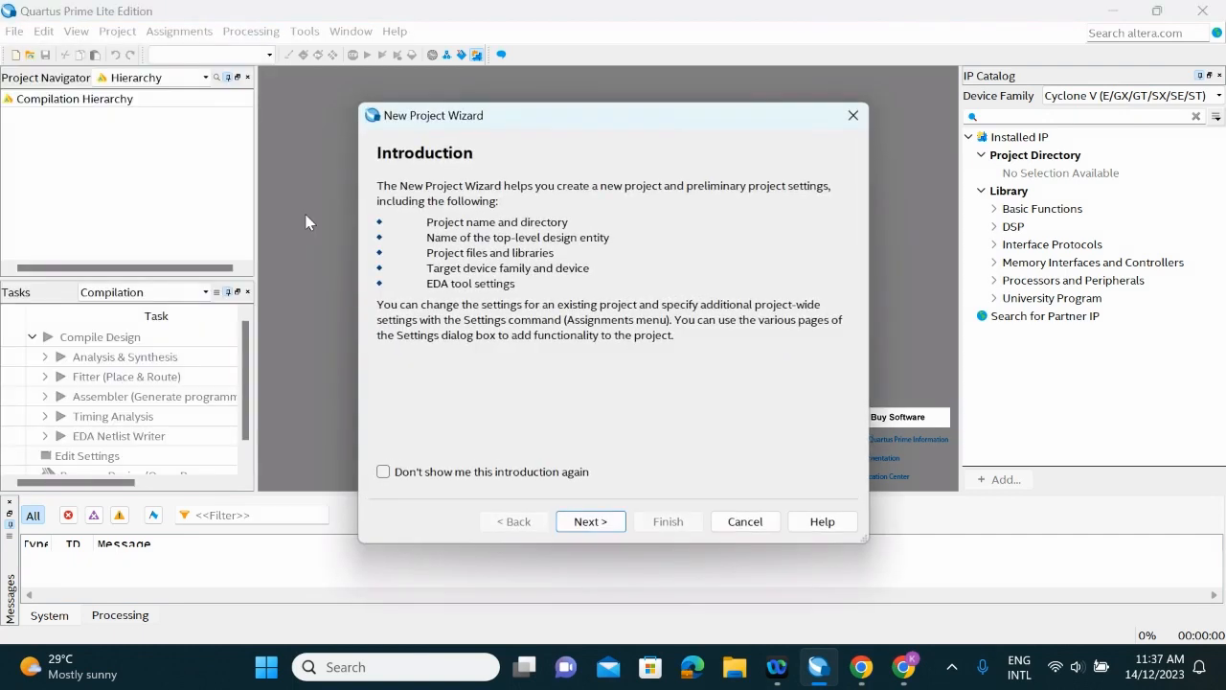
click(588, 522)
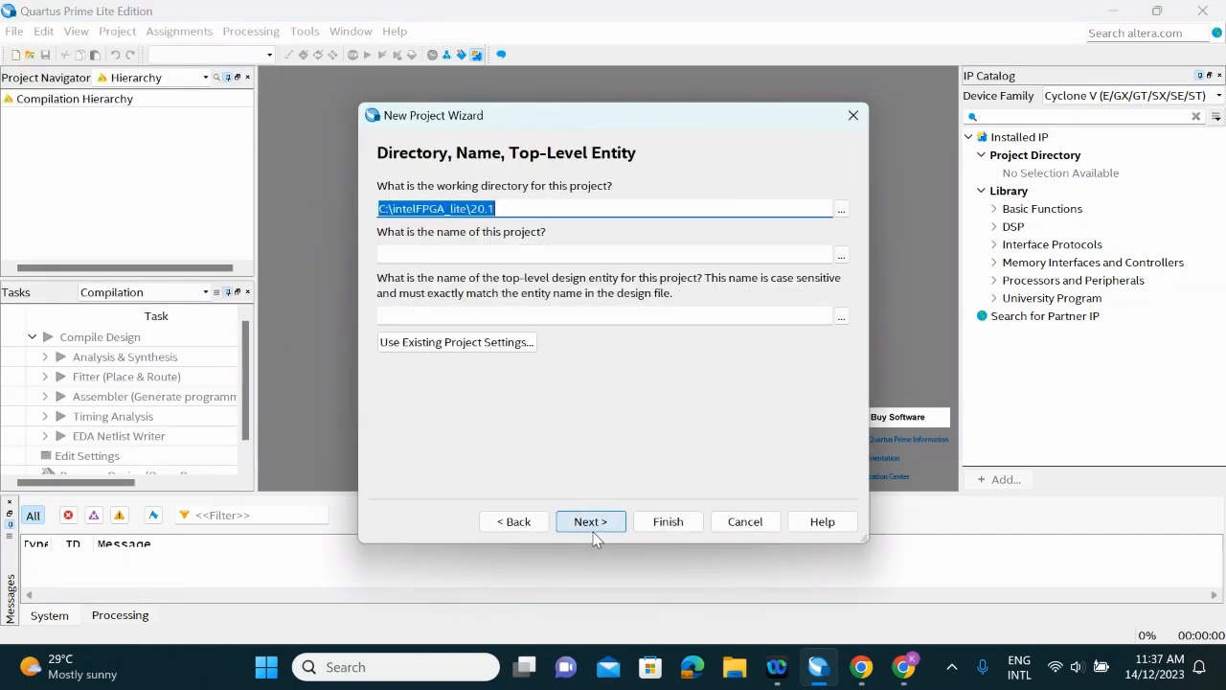
click(841, 209)
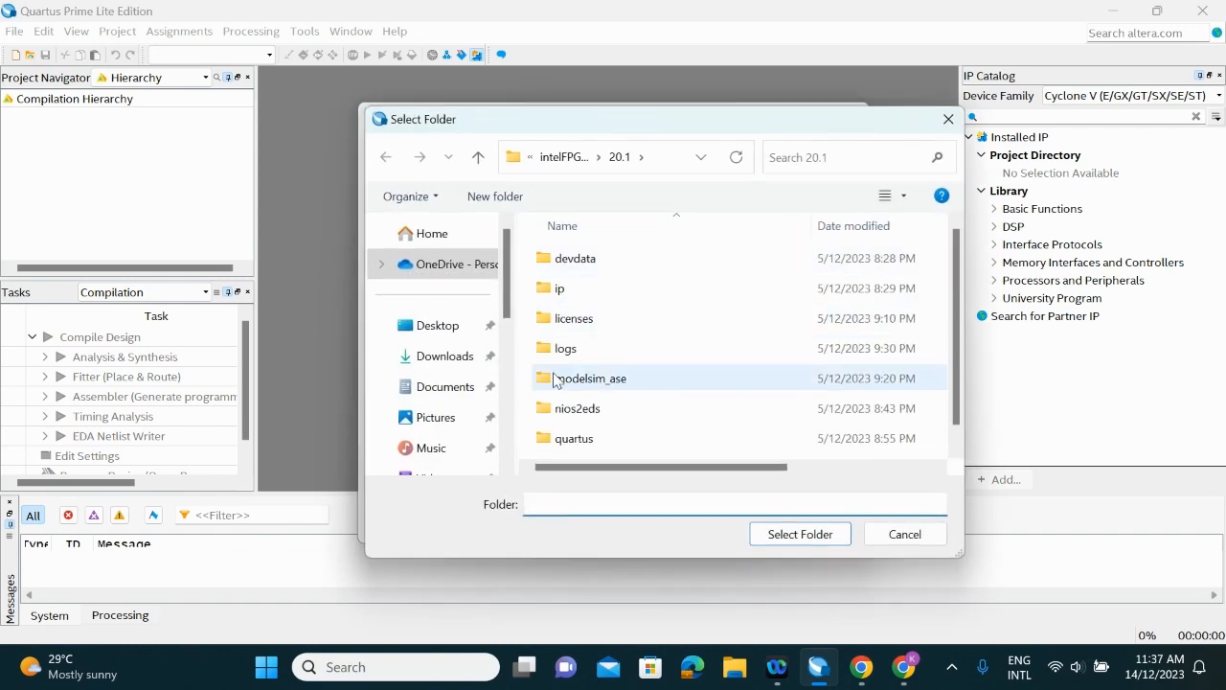
scroll(469, 291, up, 3)
click(425, 442)
double_click(594, 290)
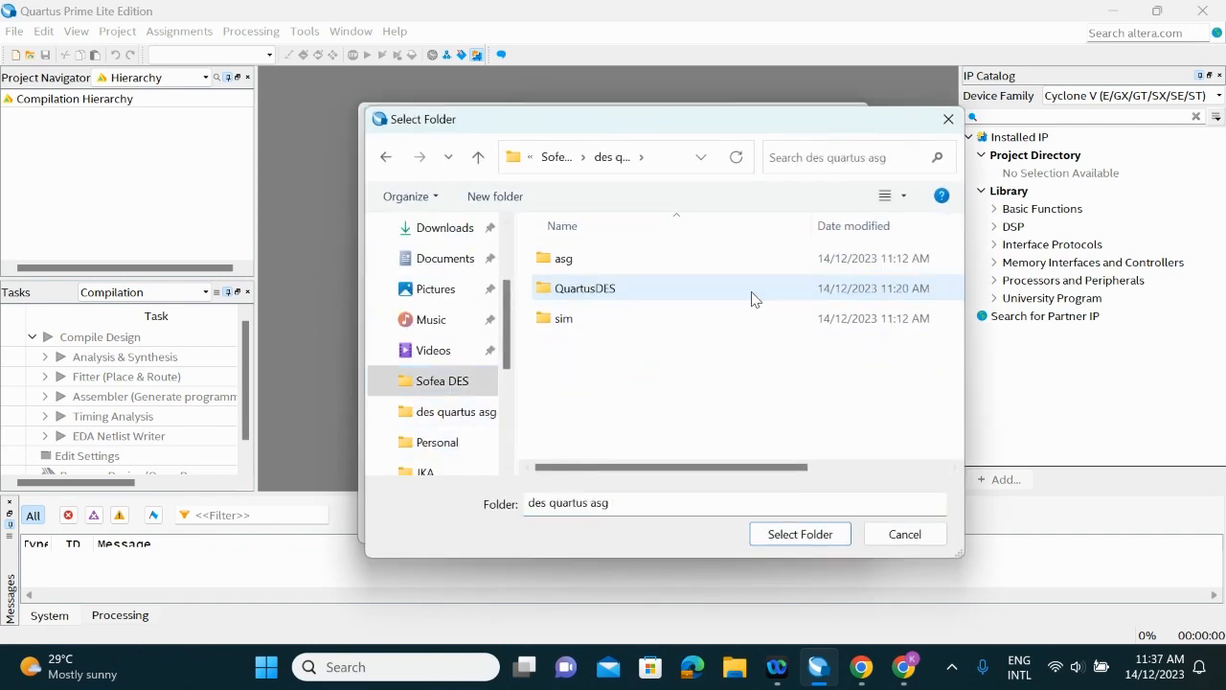
click(753, 293)
click(813, 540)
text(BasicGate)
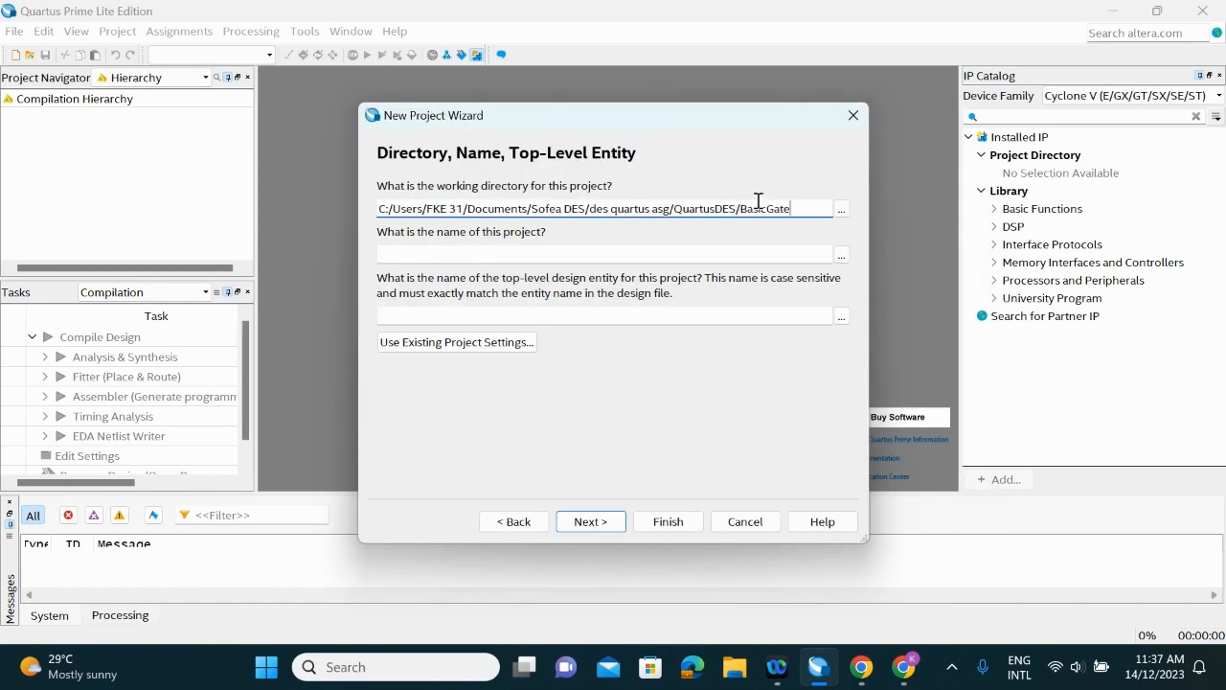
text(s)
Name the project and its top-level entity BasicGates, and agree to create the missing directory
click(756, 254)
text(BasicGates)
click(590, 521)
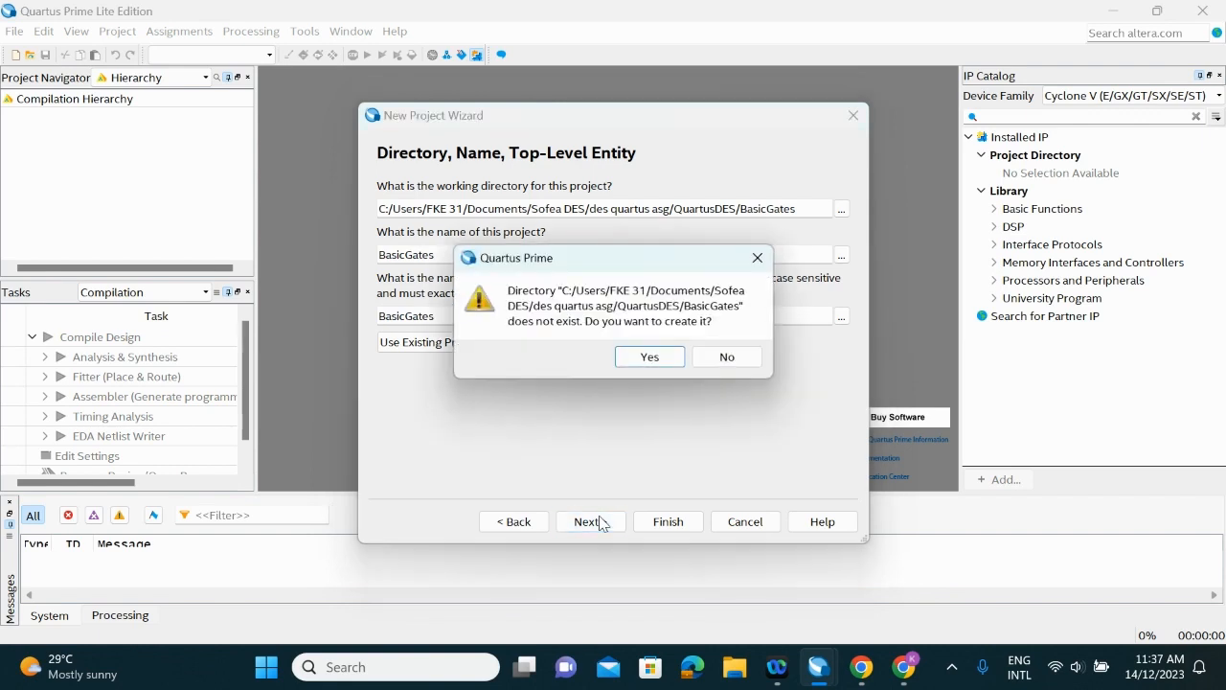
click(656, 359)
Choose the Arria II GX device family without adding design files, and finish the project with the default EDA tool settings
click(604, 522)
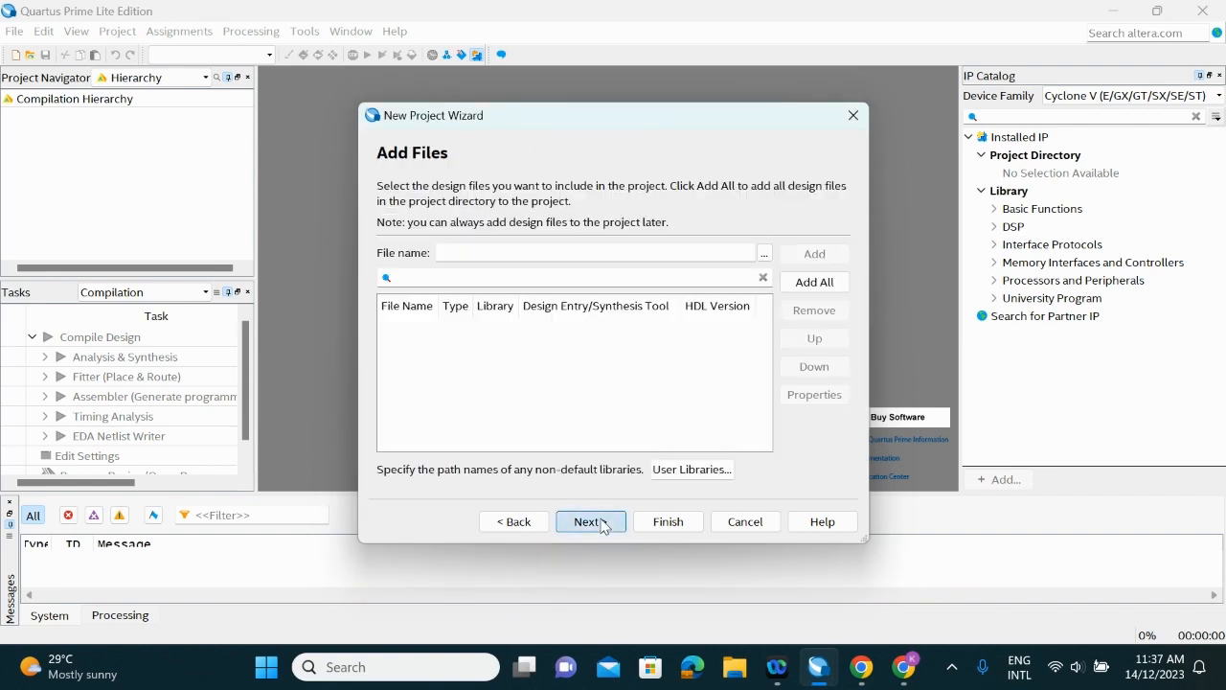
click(601, 522)
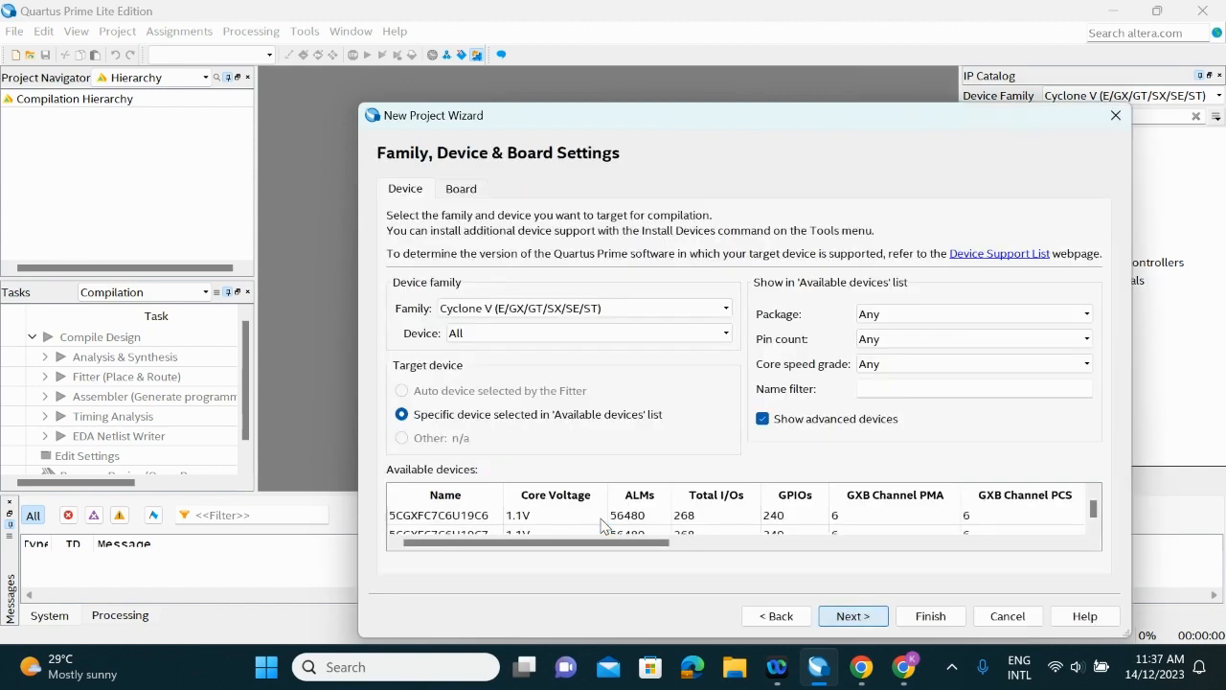
click(666, 320)
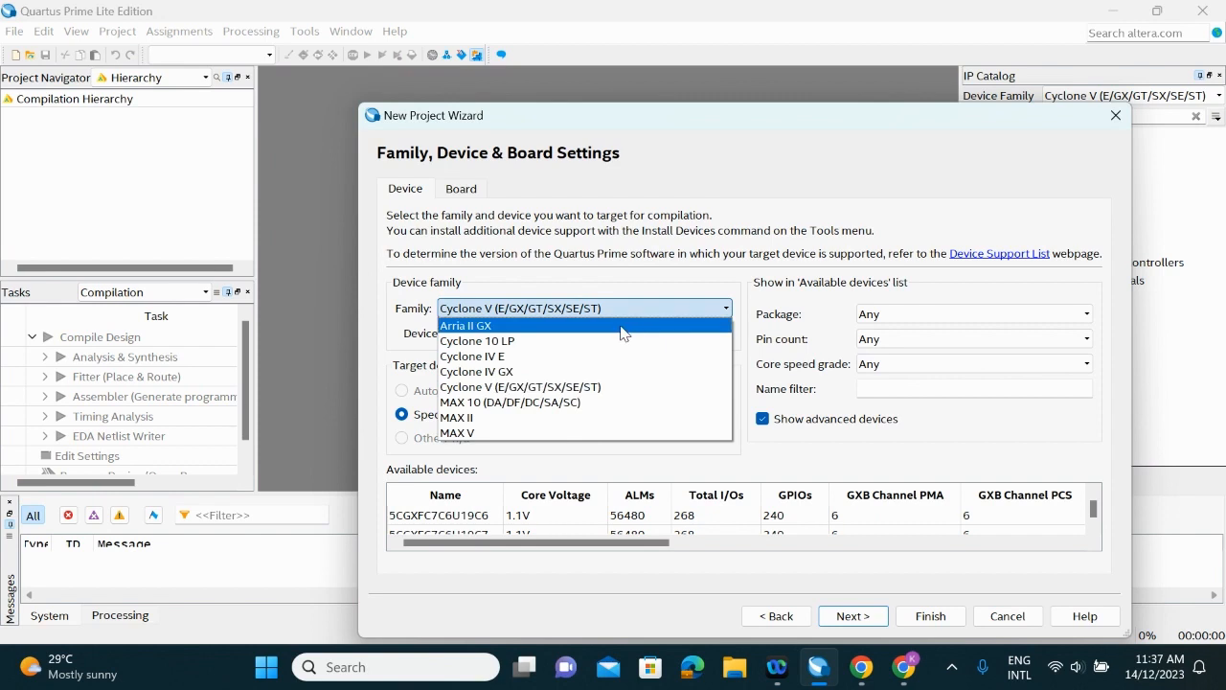
click(621, 327)
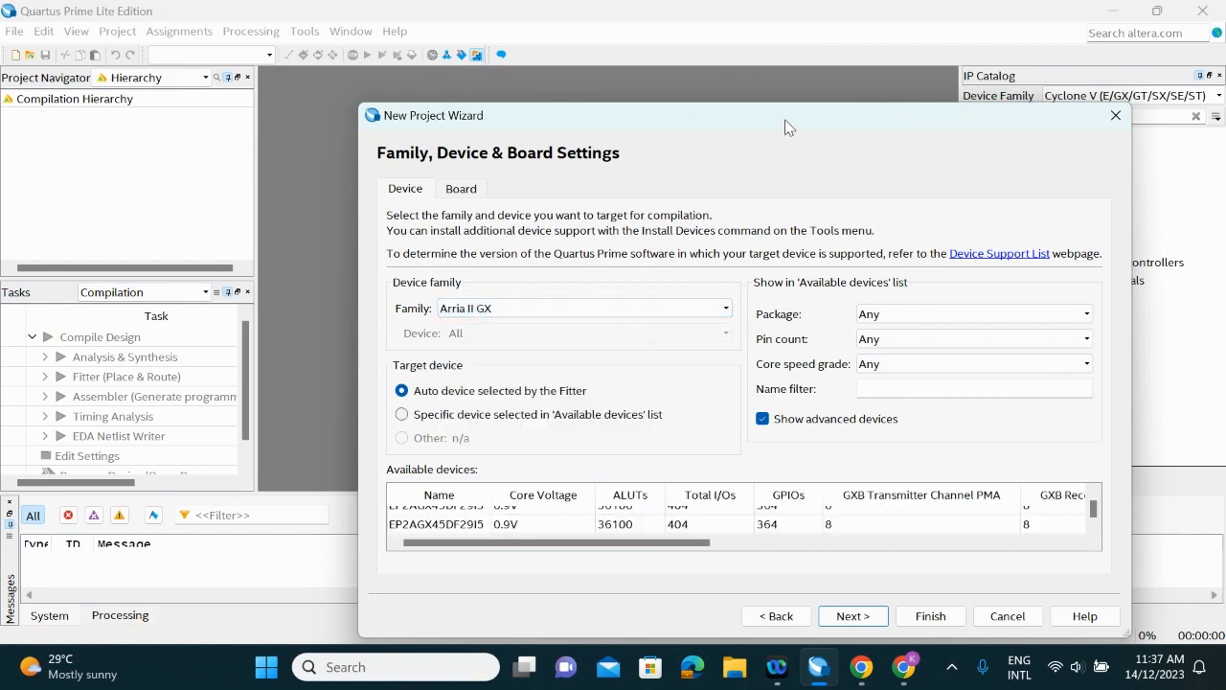
drag(786, 127, 715, 68)
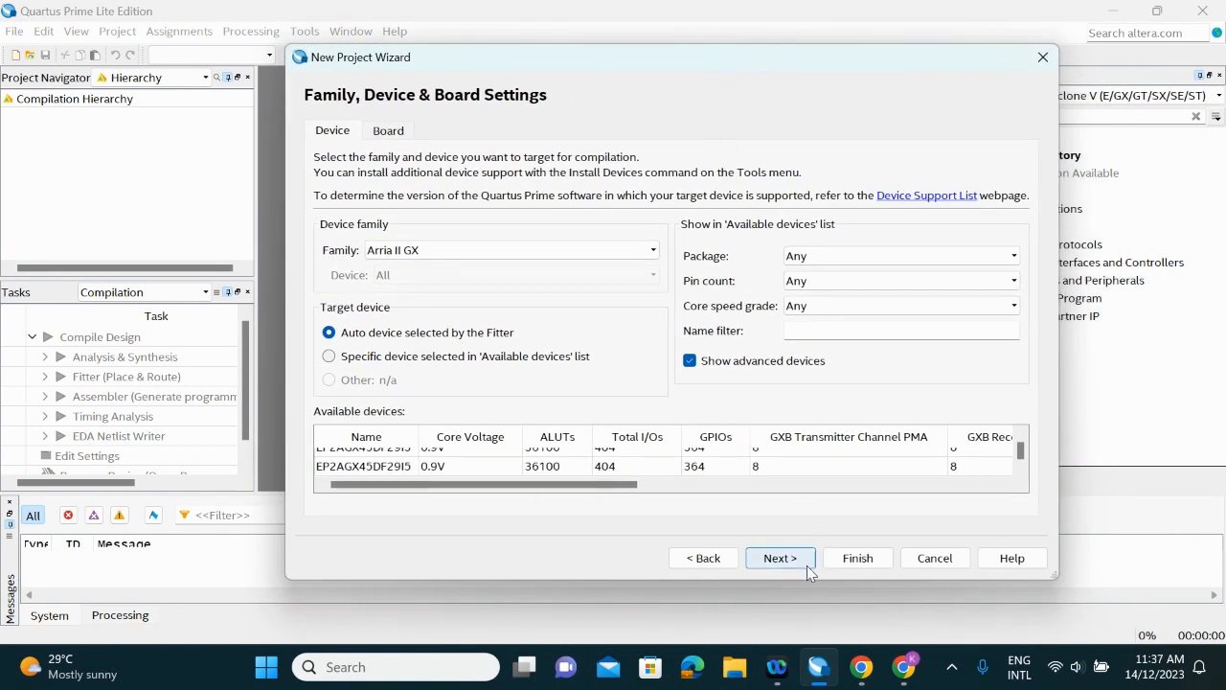
click(806, 566)
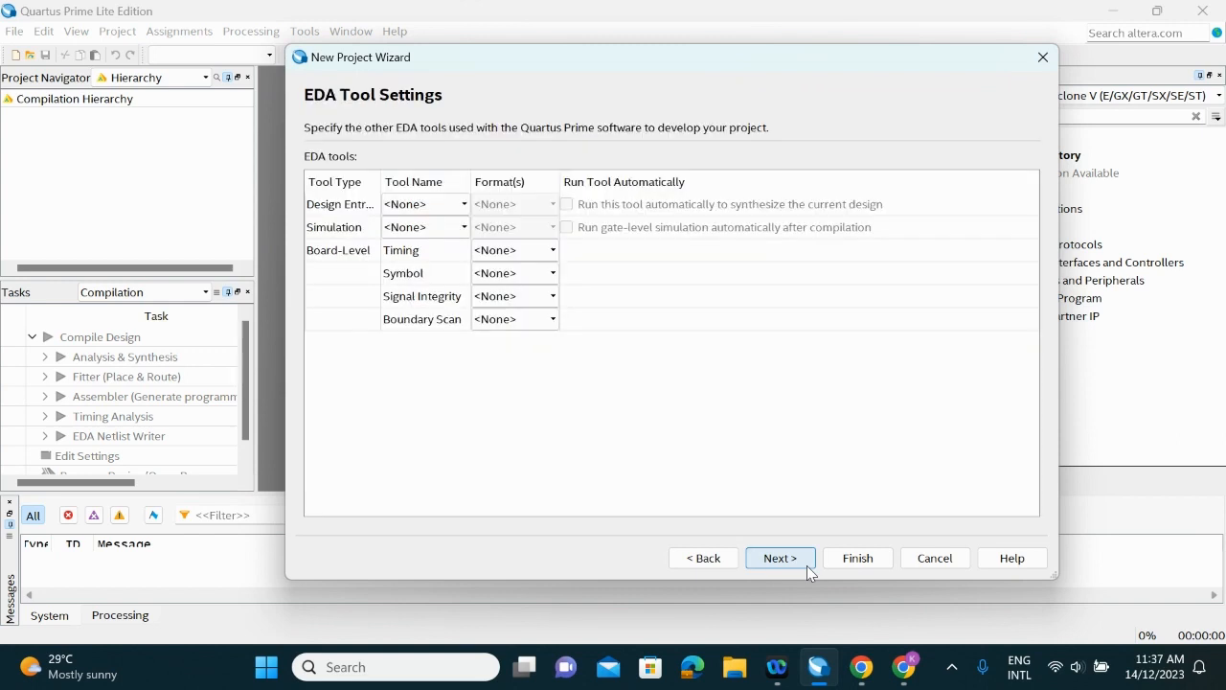
click(807, 565)
click(855, 559)
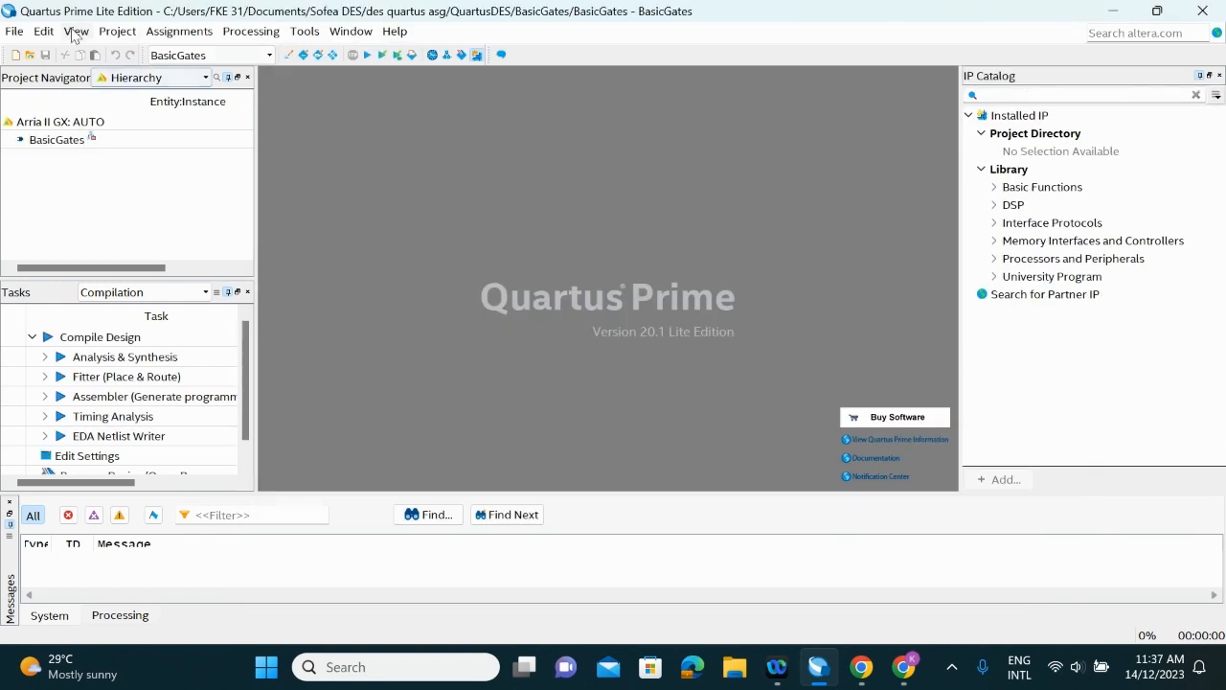
Create a Block Diagram/Schematic File and save it in the project as BasicGates
click(15, 31)
click(38, 49)
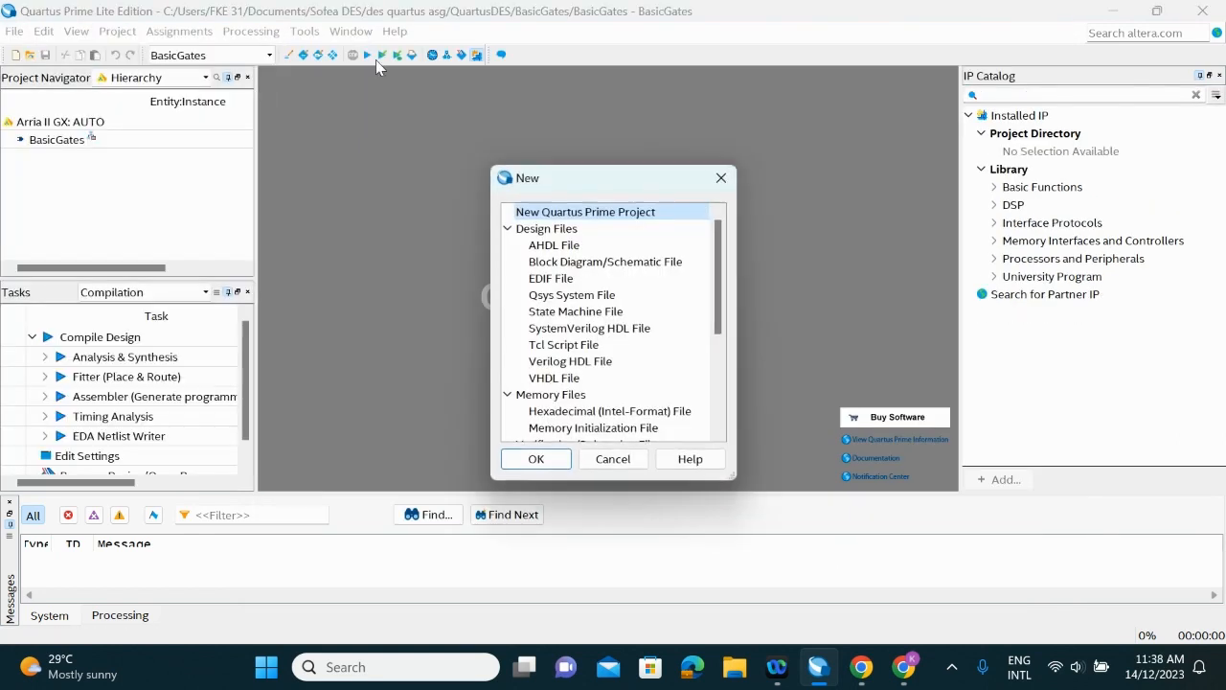
click(604, 265)
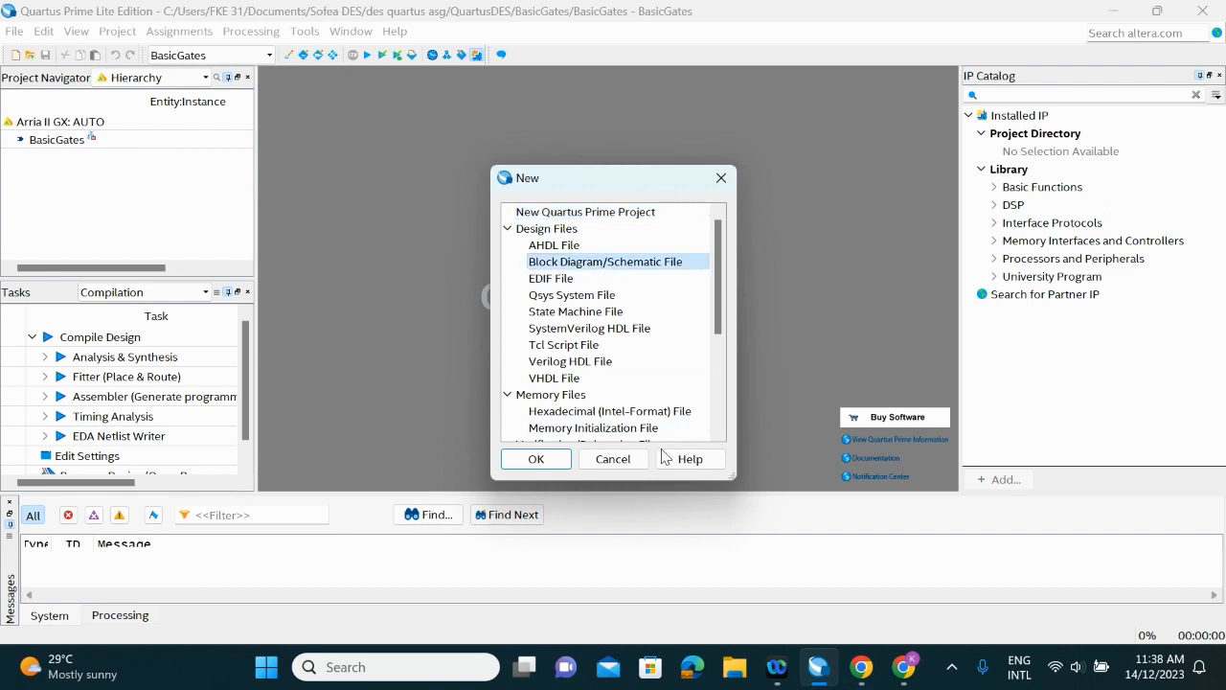
click(542, 459)
click(15, 31)
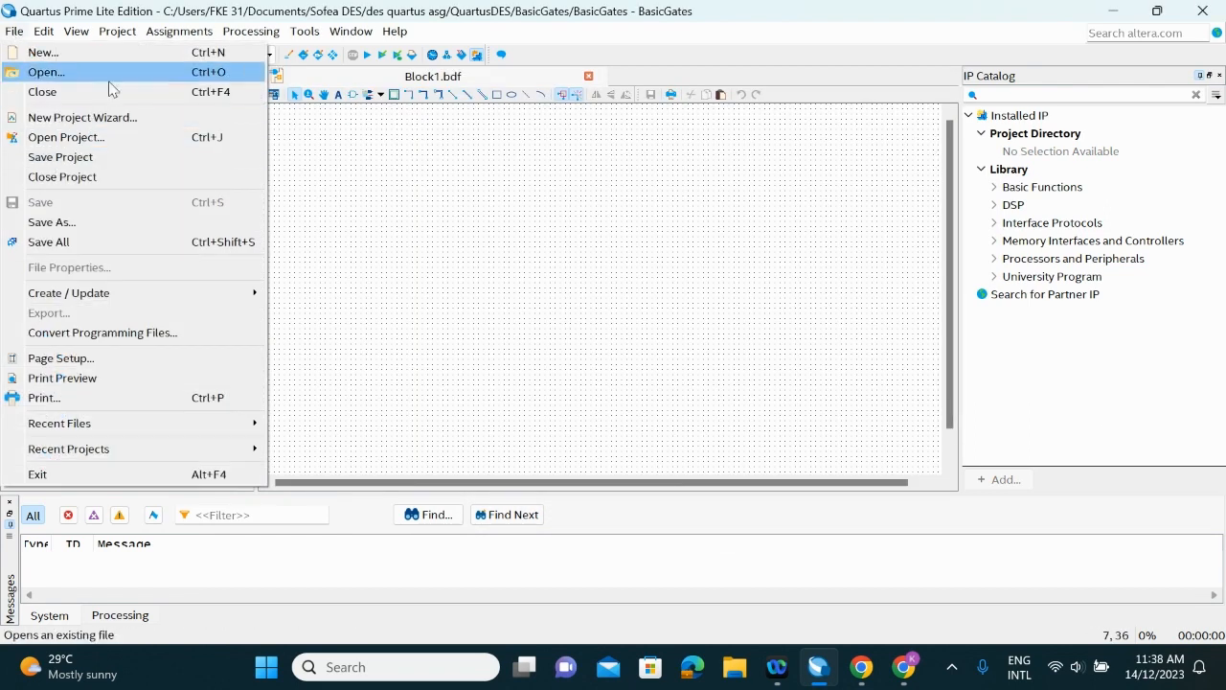
click(122, 221)
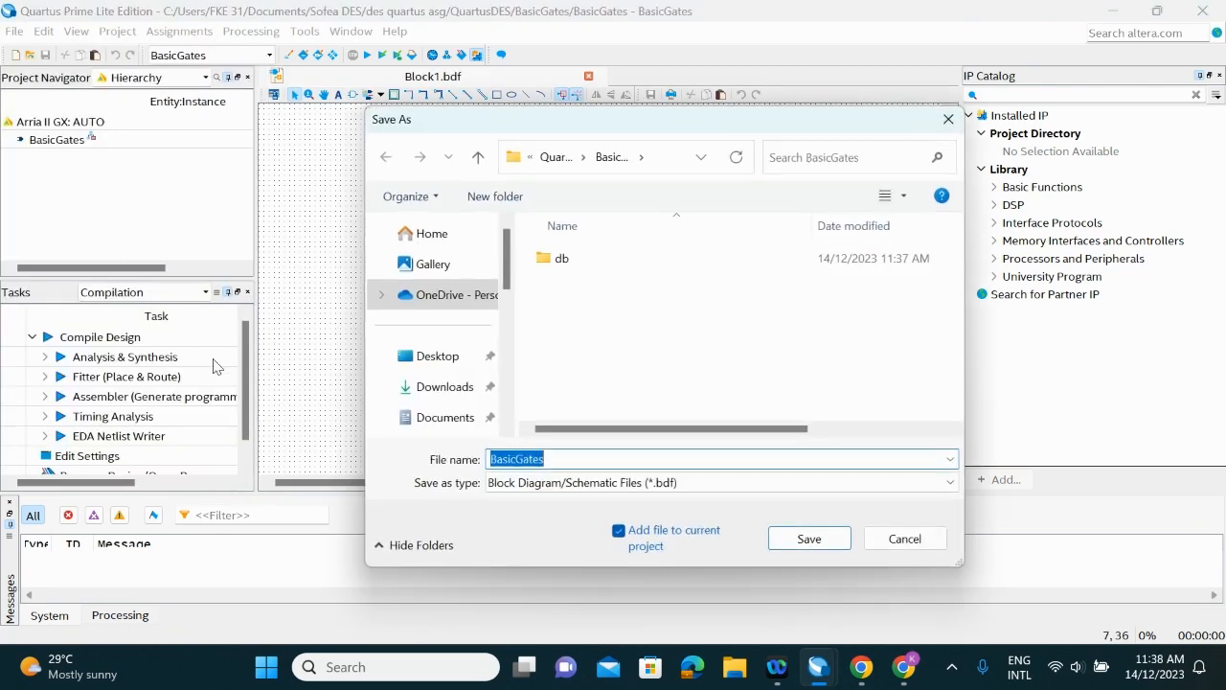
click(618, 459)
click(809, 538)
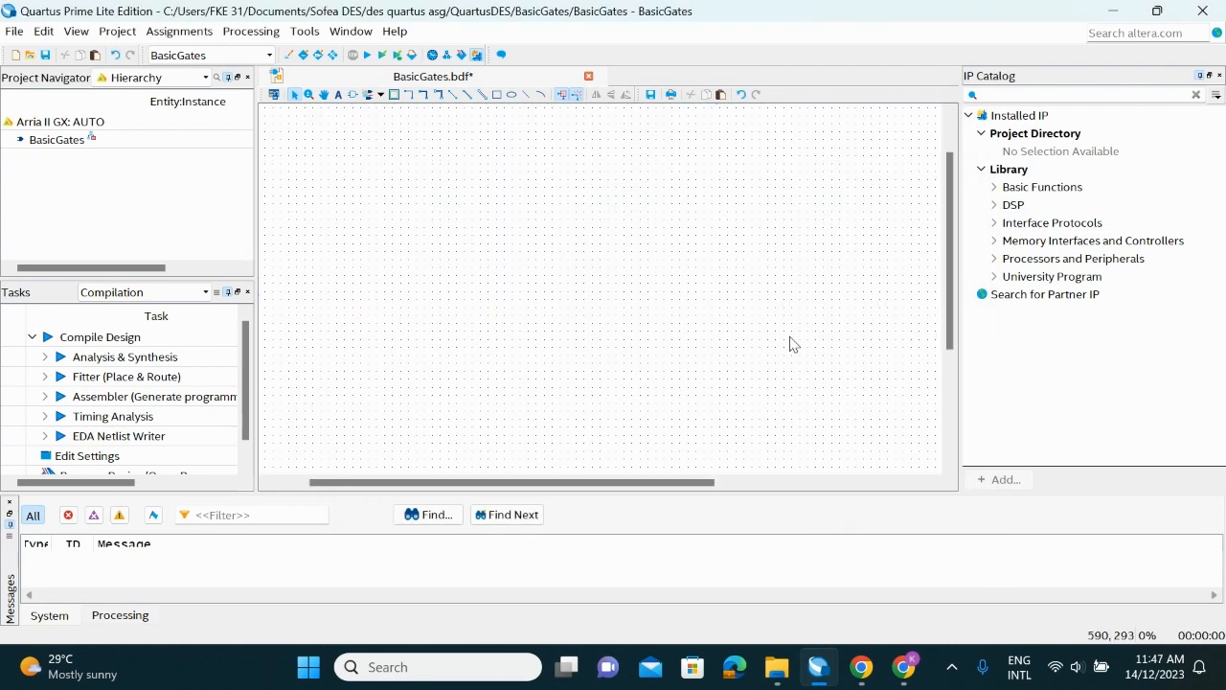
Place three input pins stacked vertically in the schematic
click(380, 93)
click(383, 113)
click(385, 220)
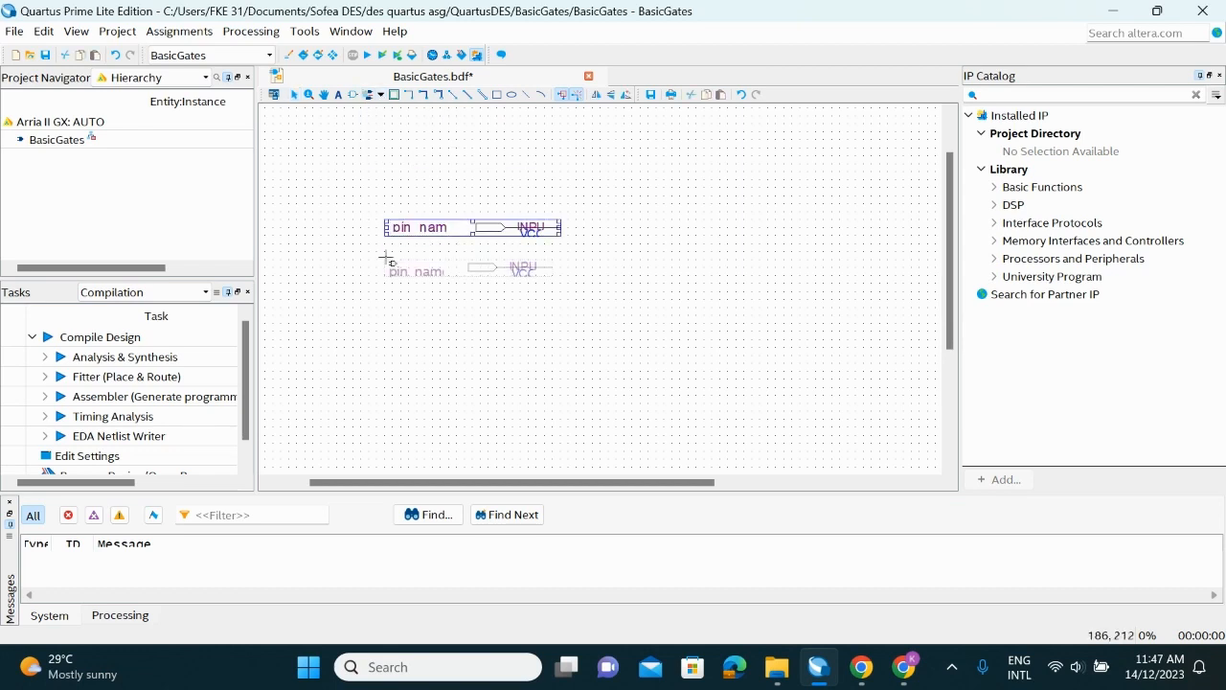
click(387, 269)
click(387, 309)
key(Escape)
Rename the three input pins from top to bottom as A, B and C
double_click(418, 226)
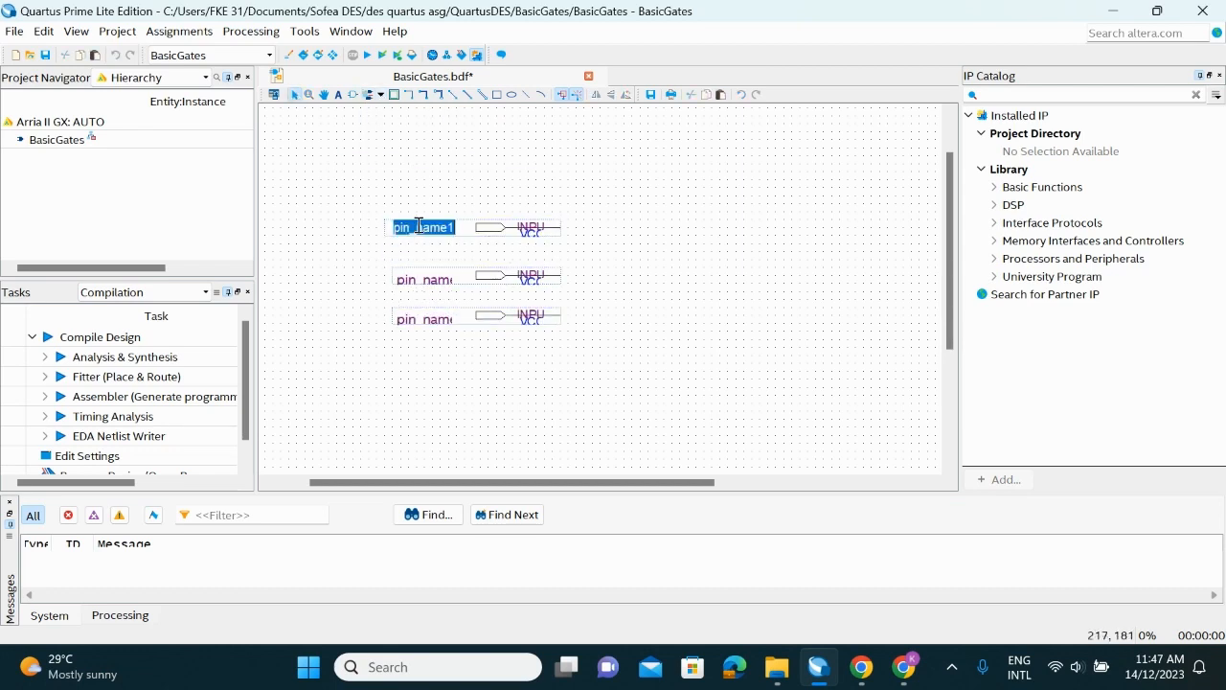
text(A)
double_click(426, 278)
text(B)
double_click(433, 319)
text(C)
click(426, 347)
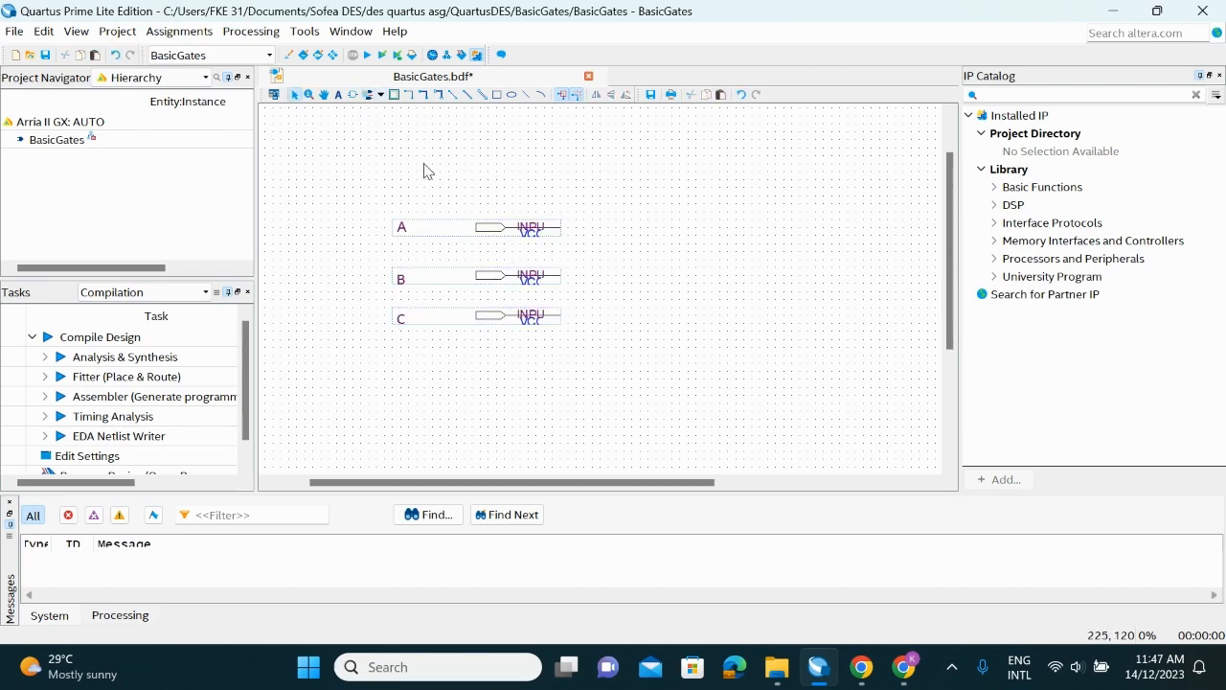
Insert a two-input AND gate (and2) symbol to the right of the input pins
click(354, 95)
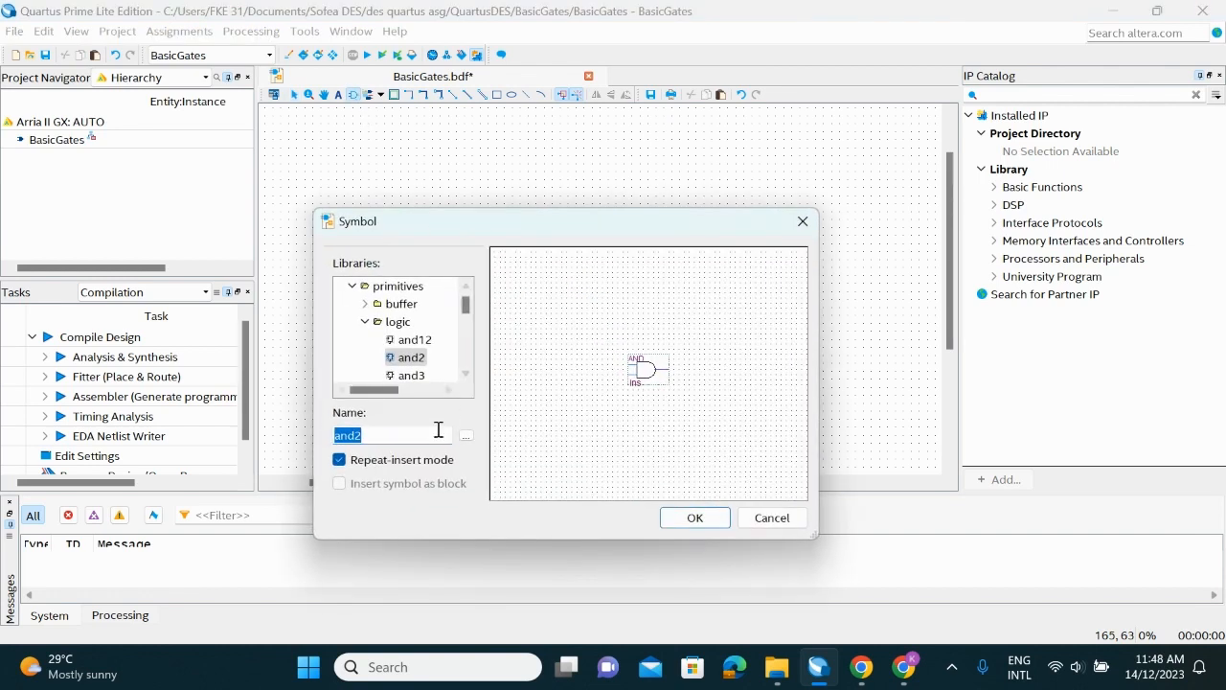
key(BackSpace)
click(695, 518)
click(634, 233)
key(Escape)
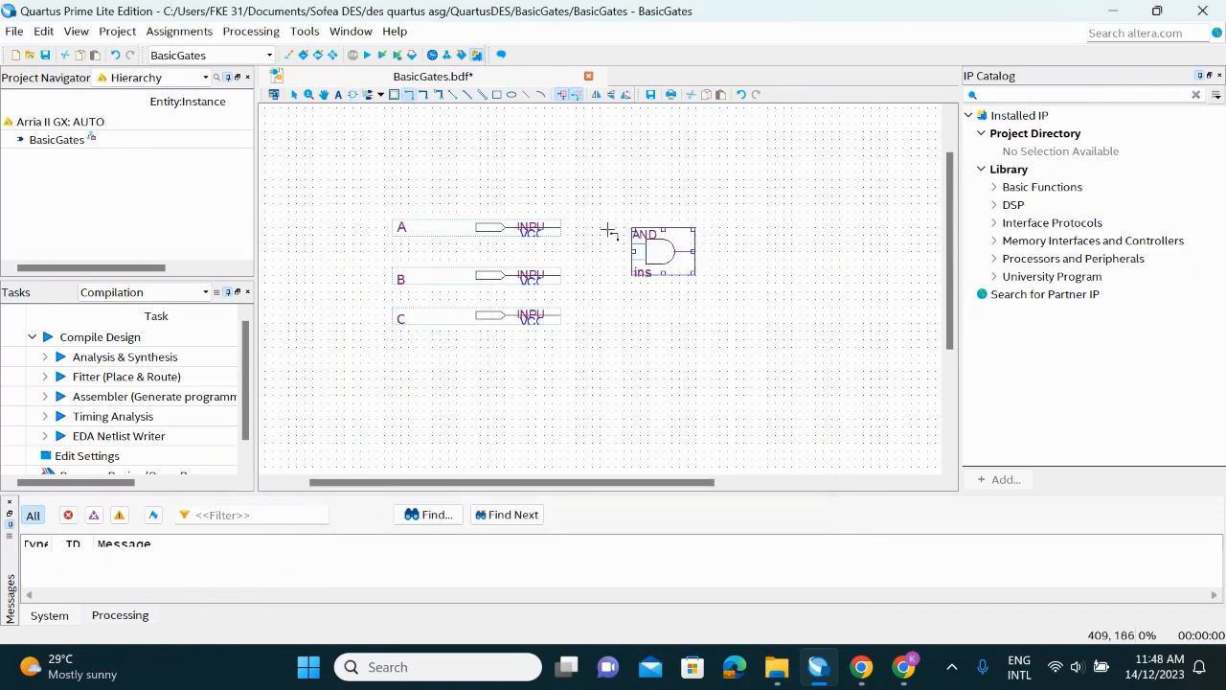
Wire input pins A and C to the AND gate's two inputs and place an output pin beside its output
drag(564, 228, 632, 243)
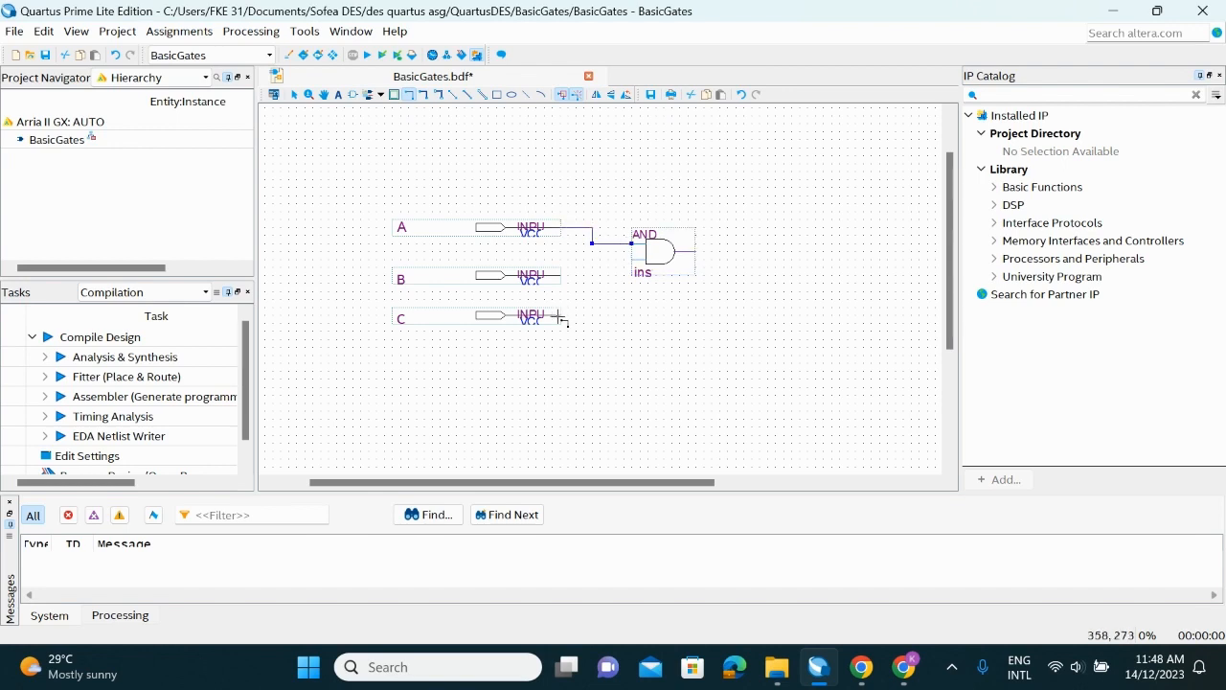
mouse_move(562, 314)
mouse_down()
mouse_move(592, 260)
mouse_move(632, 260)
mouse_up()
click(381, 94)
click(728, 251)
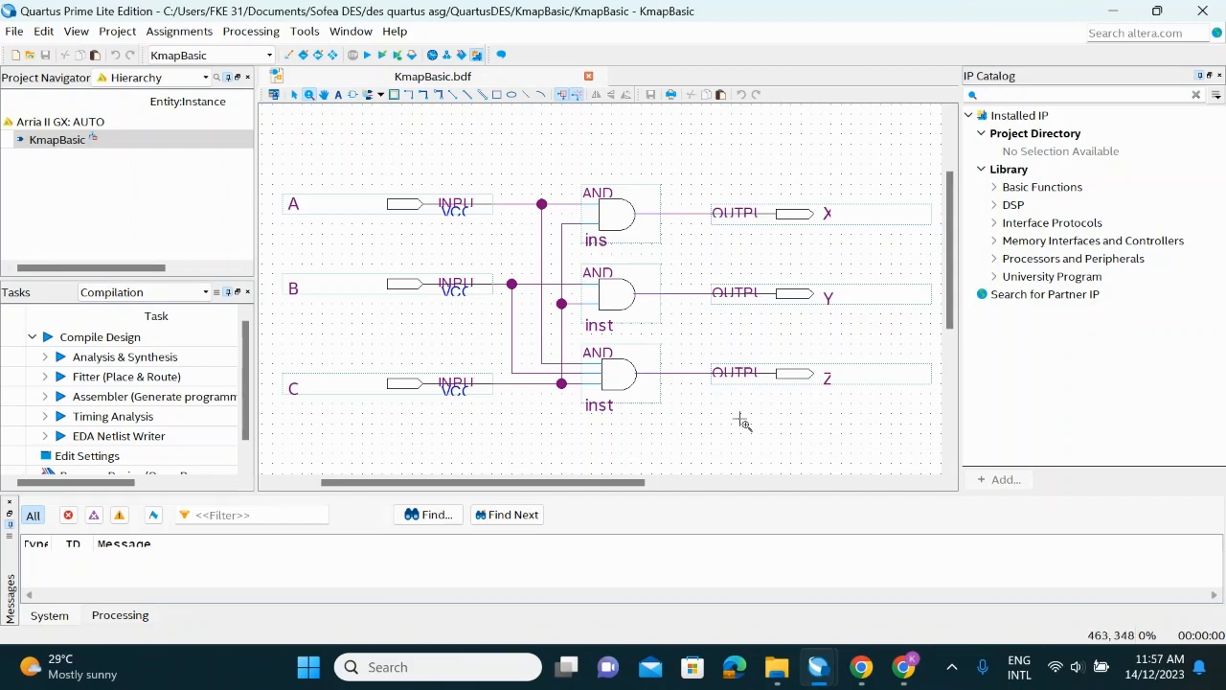
View the schematic in the other open Quartus Prime window
mouse_move(819, 667)
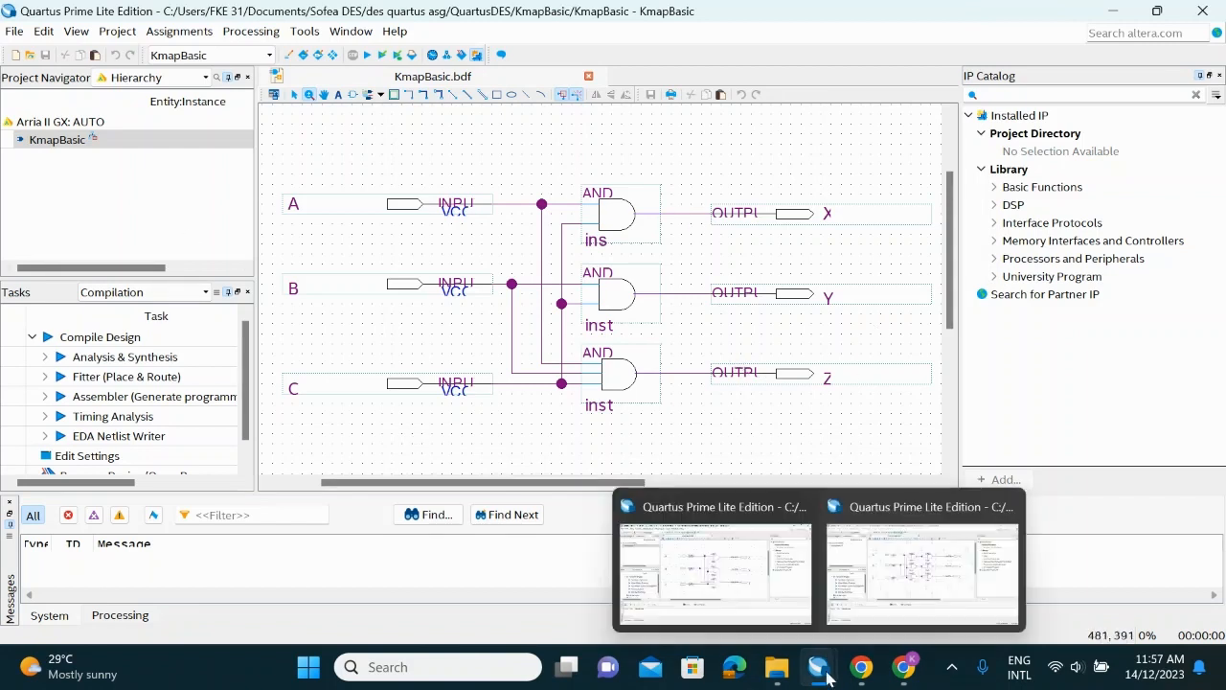
click(916, 604)
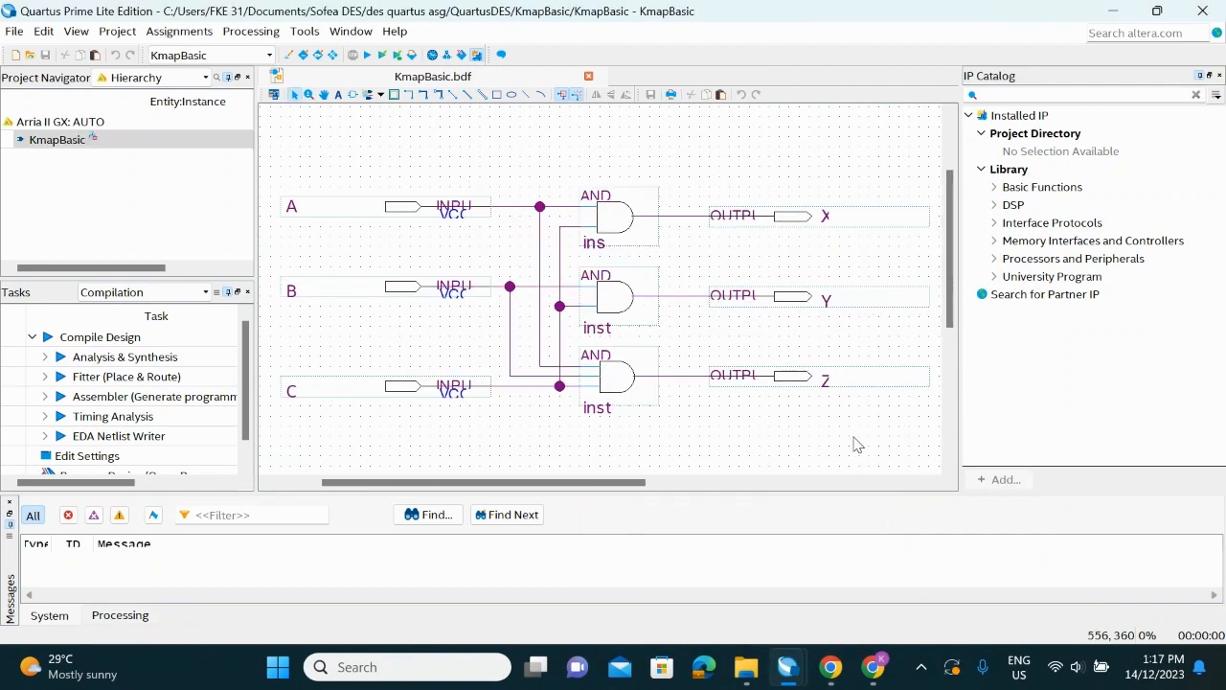
Run a full compilation of the KmapBasic project
click(368, 56)
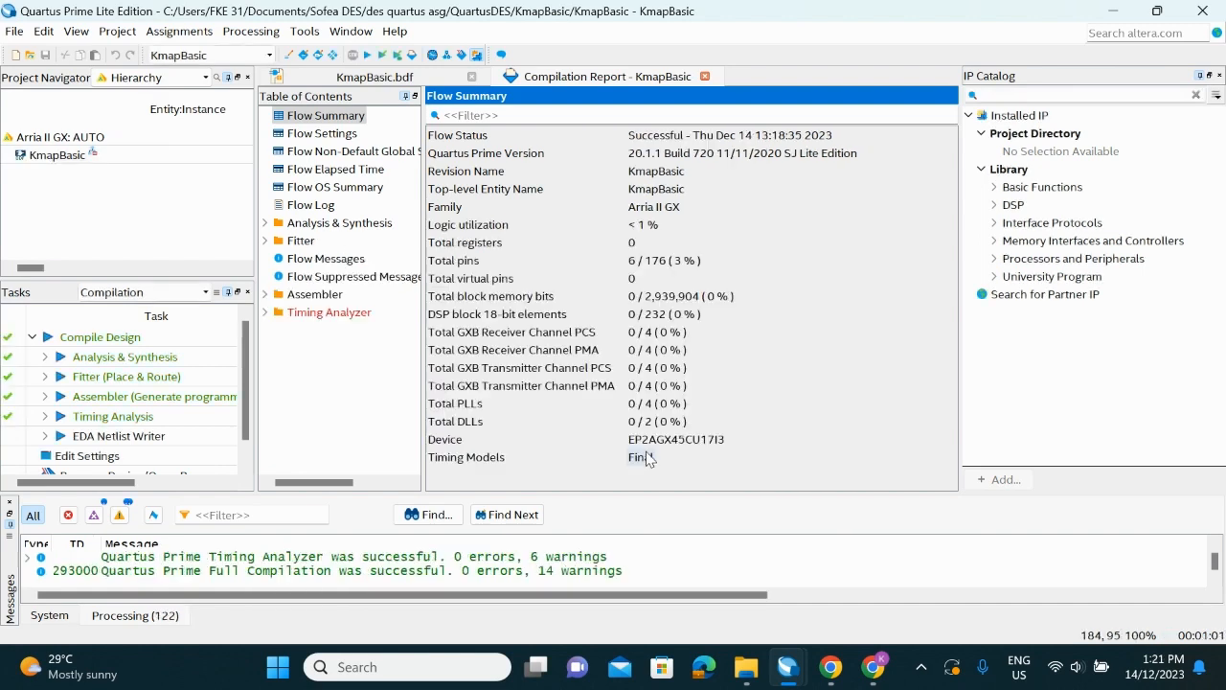
Create a University Program VWF file for simulating the compiled design
click(14, 31)
click(37, 54)
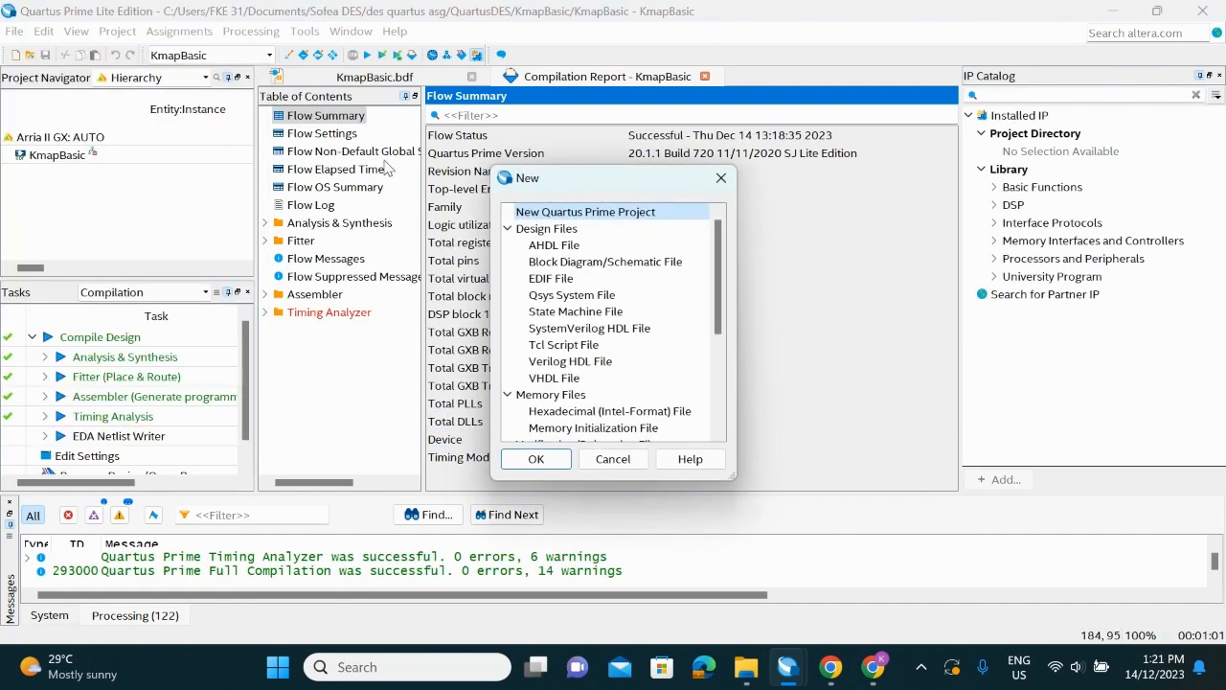
scroll(630, 329, down, 4)
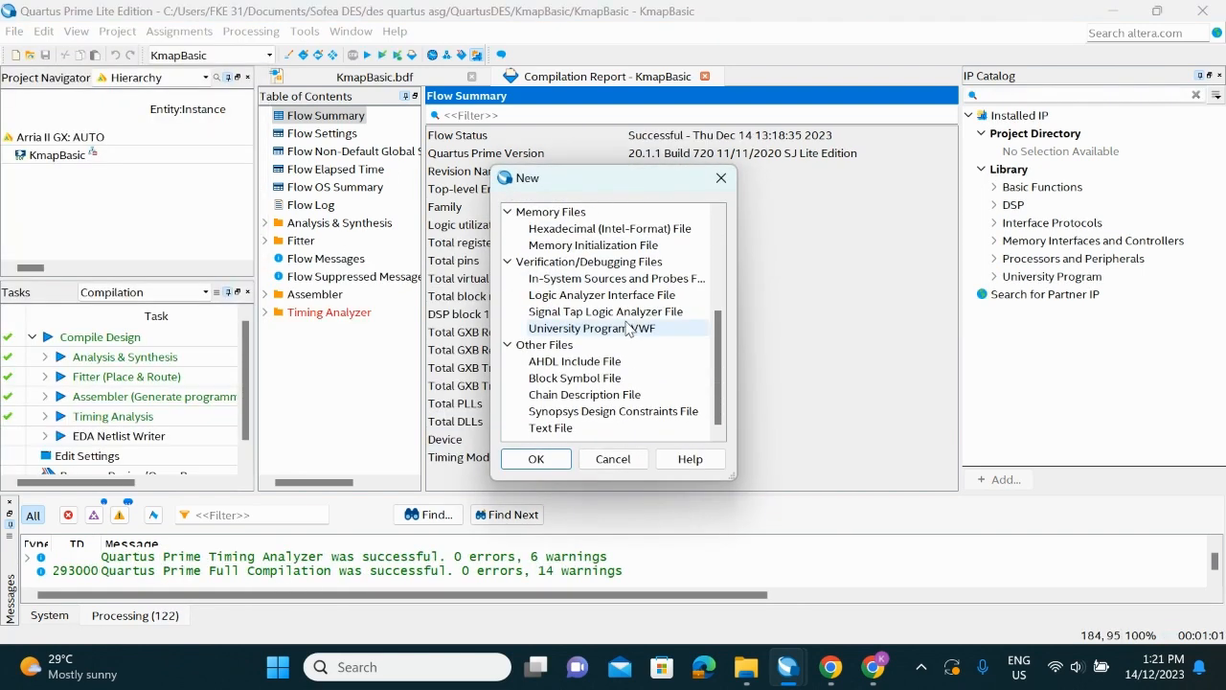
click(671, 331)
click(551, 460)
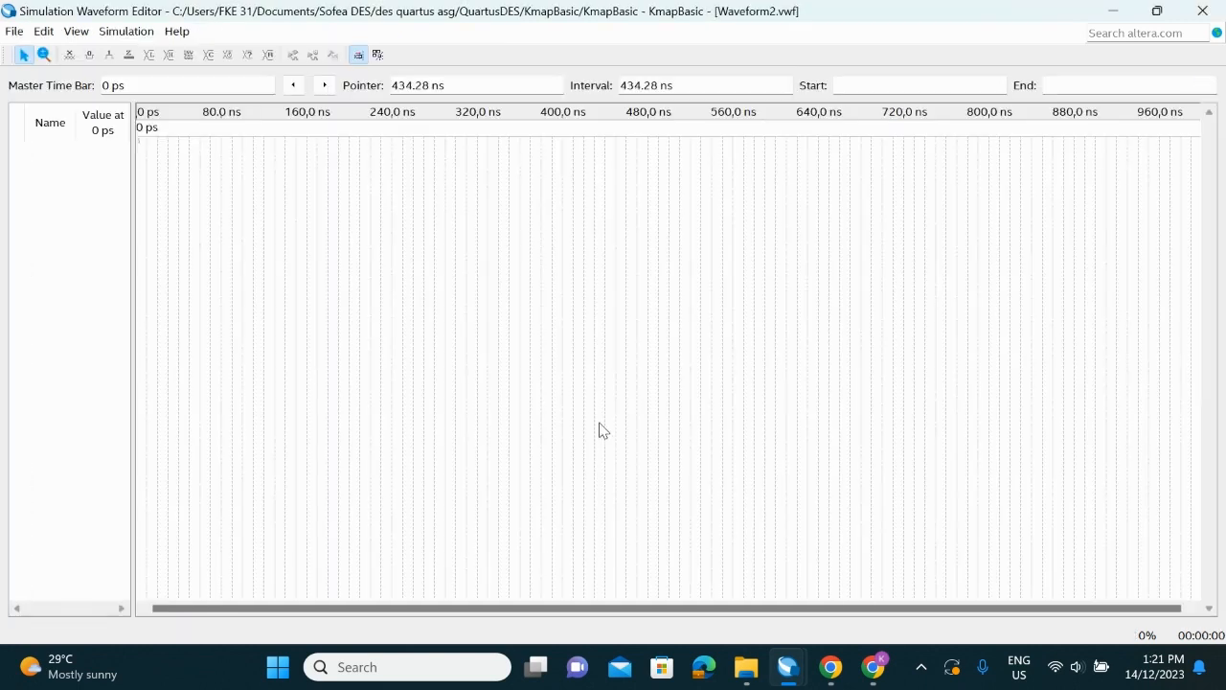
Set the simulation waveform's end time to 40 ns
click(43, 30)
click(122, 202)
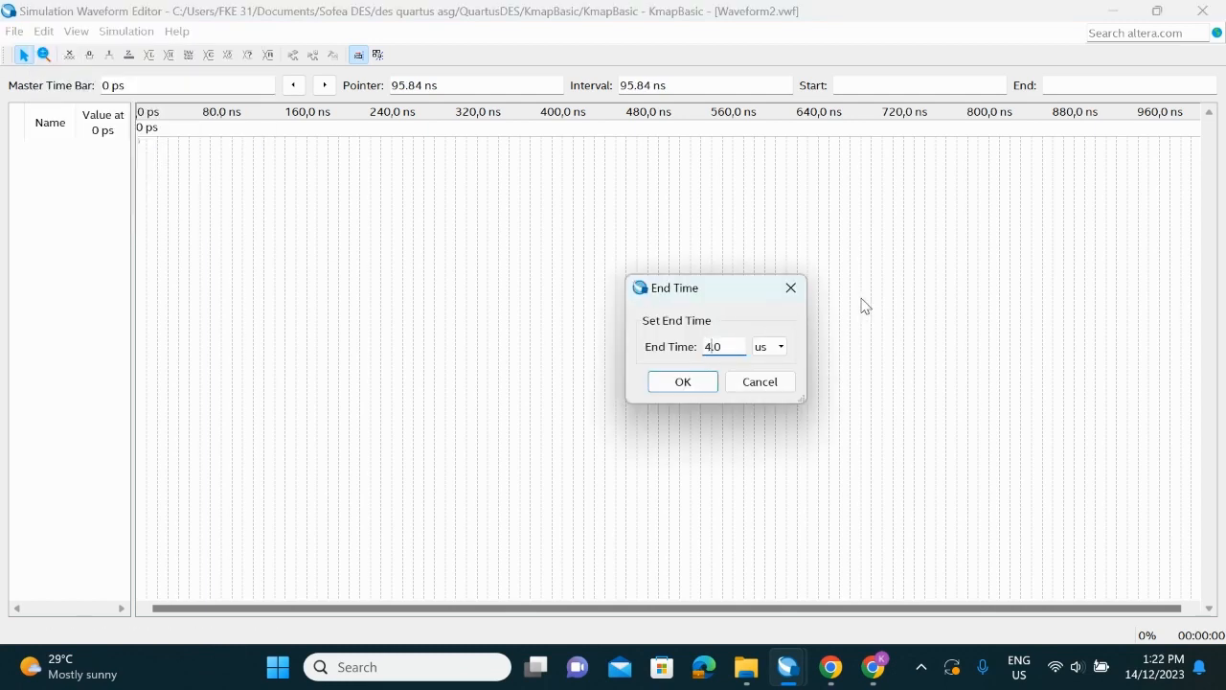
text(0)
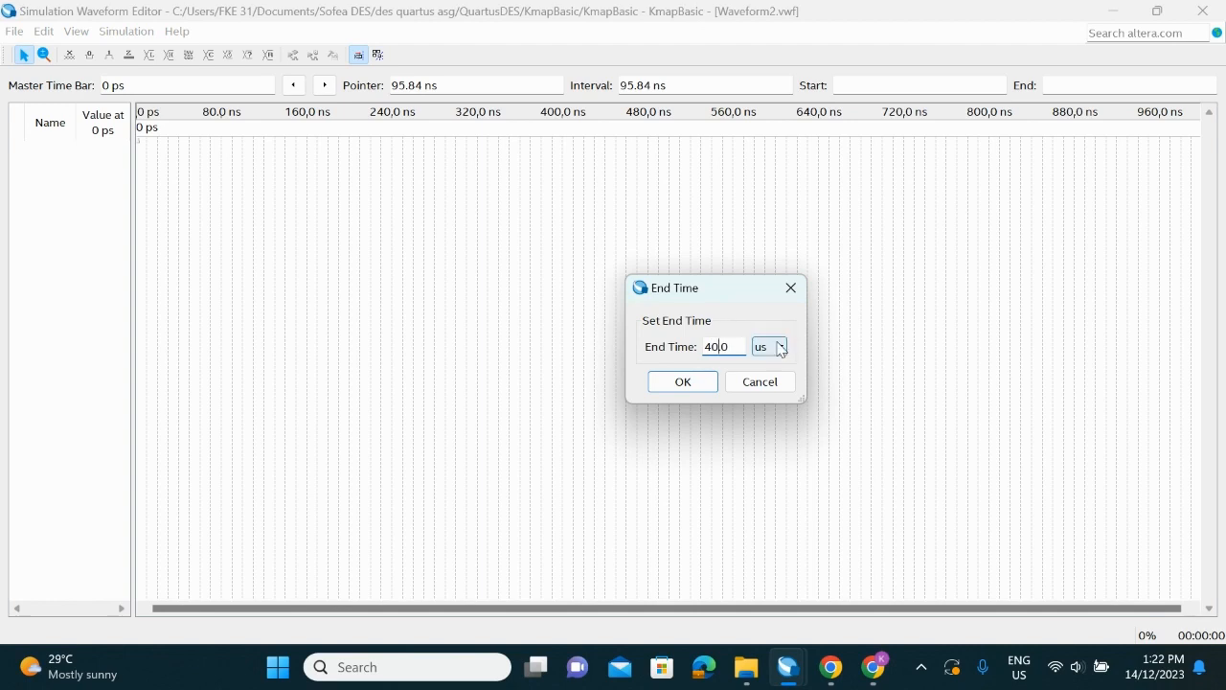
click(778, 346)
click(766, 380)
click(659, 385)
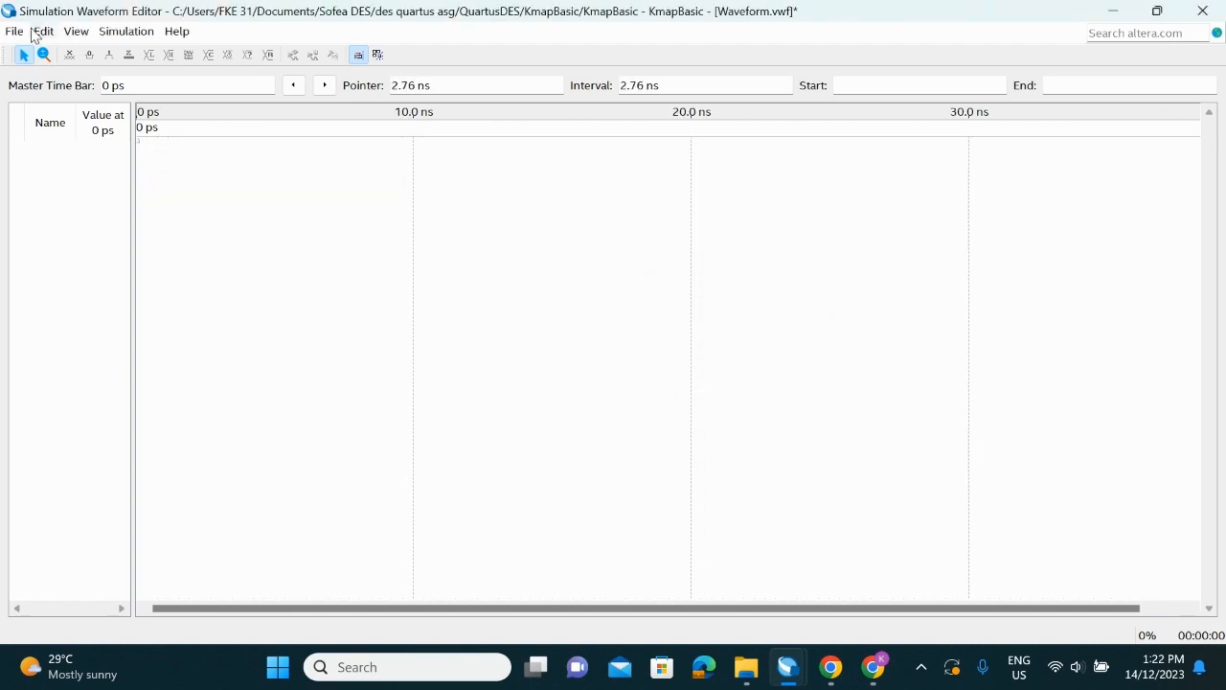
Insert all the design's pins, inputs A, B, C and outputs X, Y, Z, into the waveform using the Node Finder
click(42, 32)
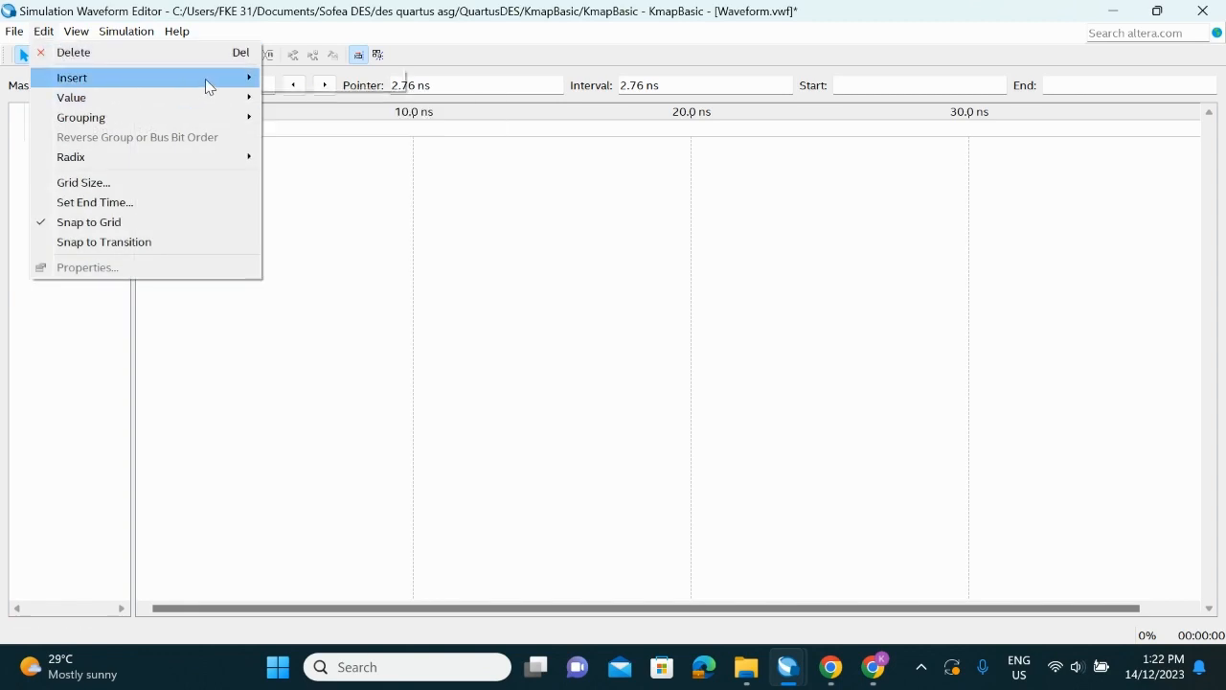
mouse_move(205, 78)
click(302, 84)
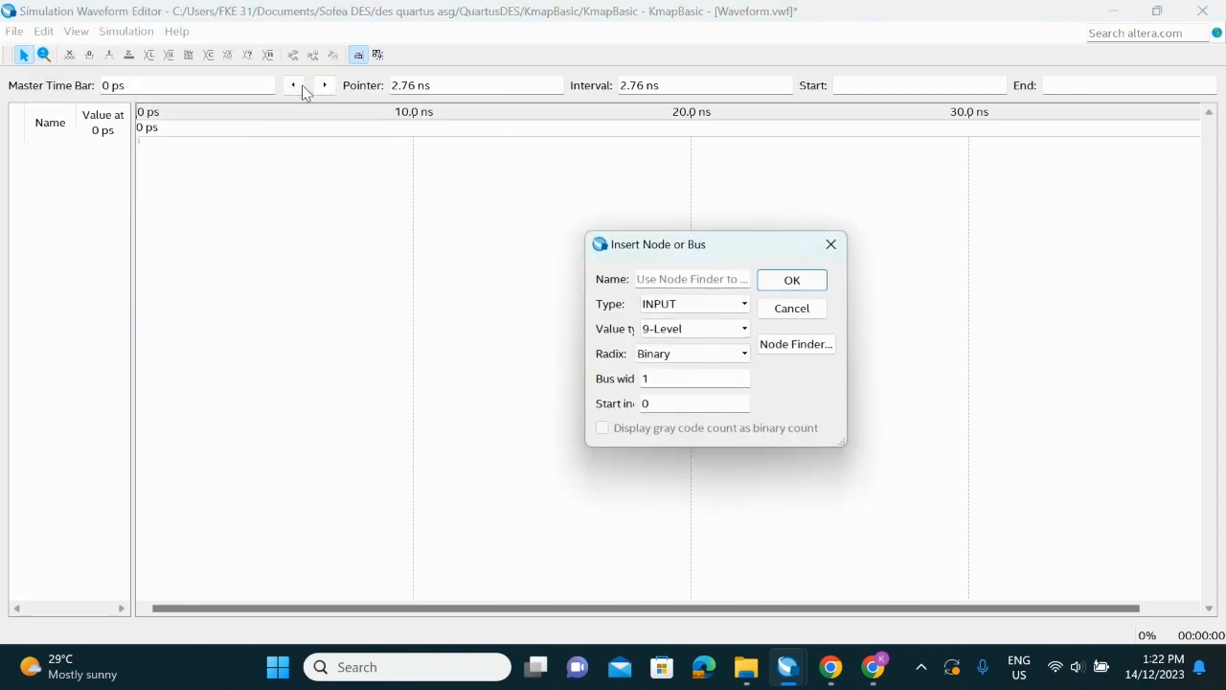
click(808, 343)
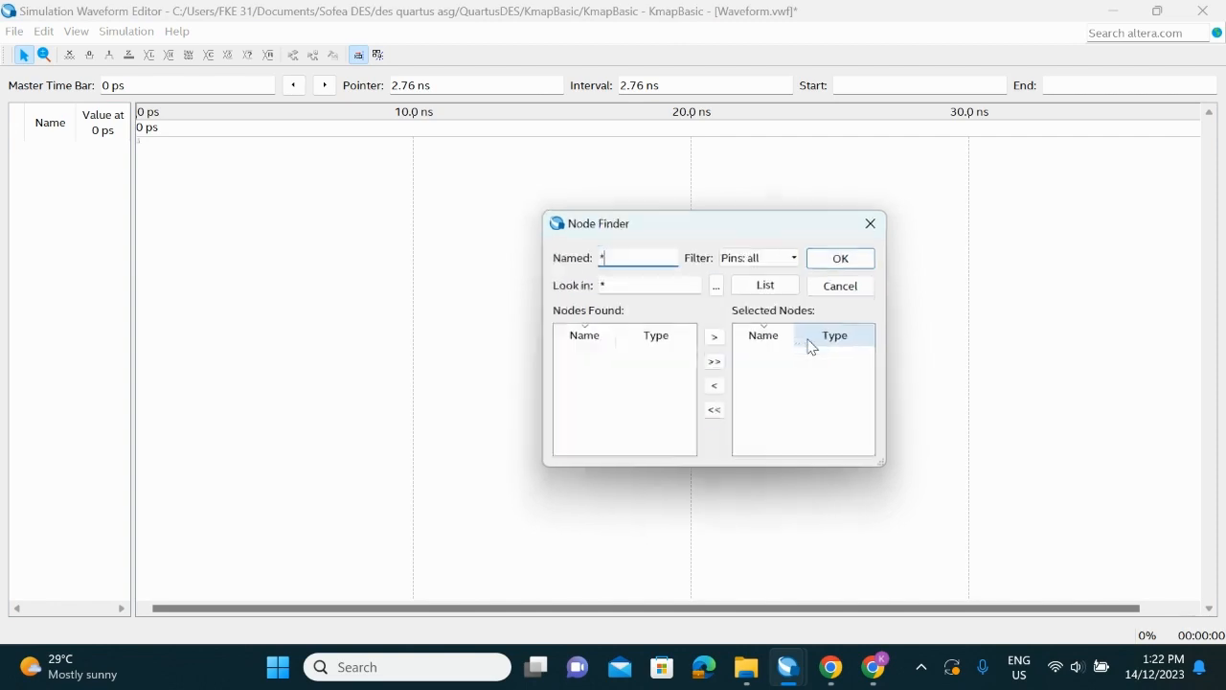
click(766, 286)
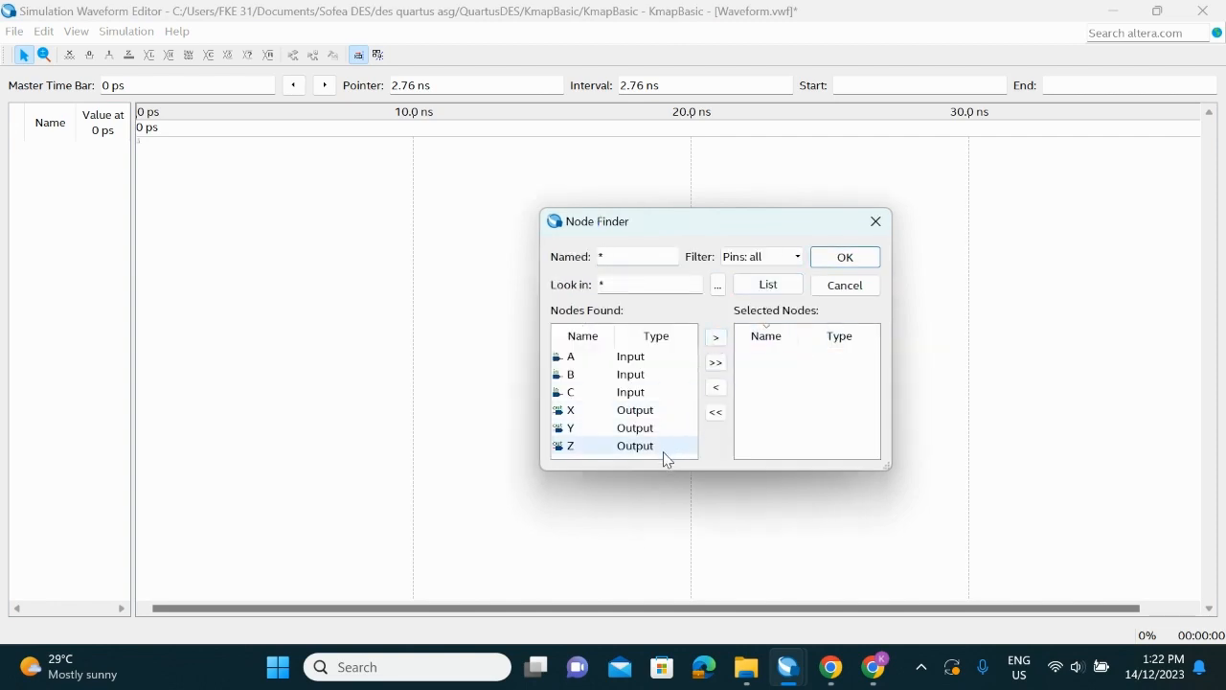
drag(665, 456, 679, 354)
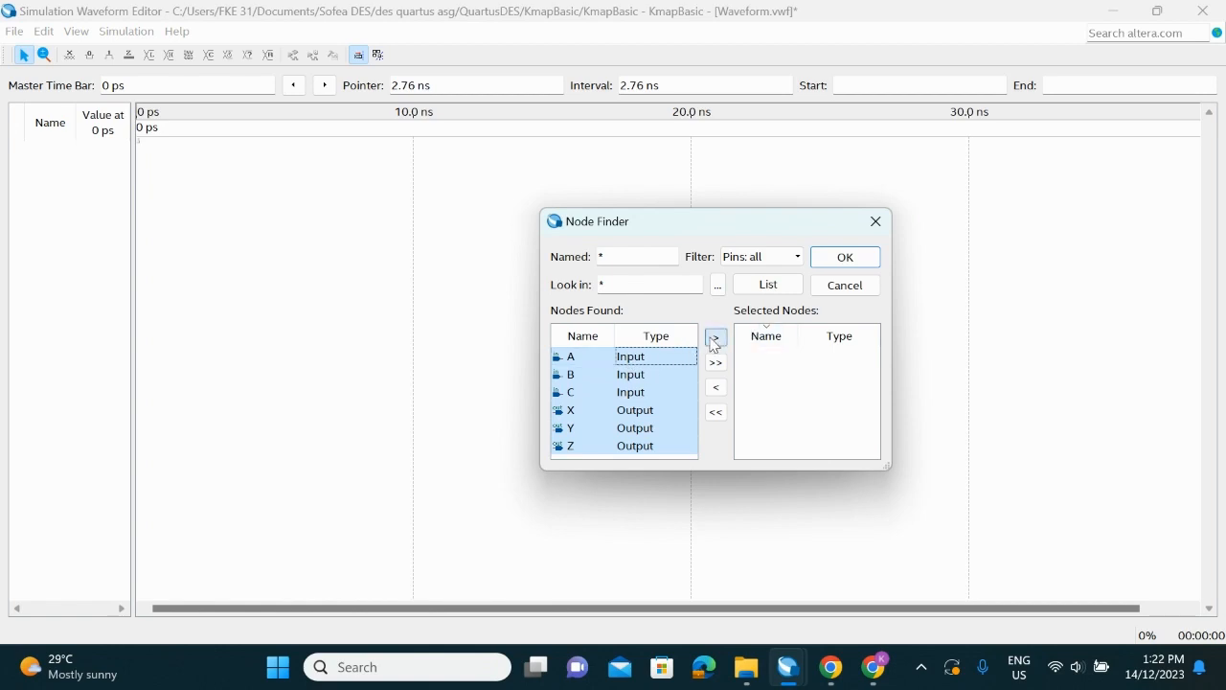
click(714, 339)
click(843, 262)
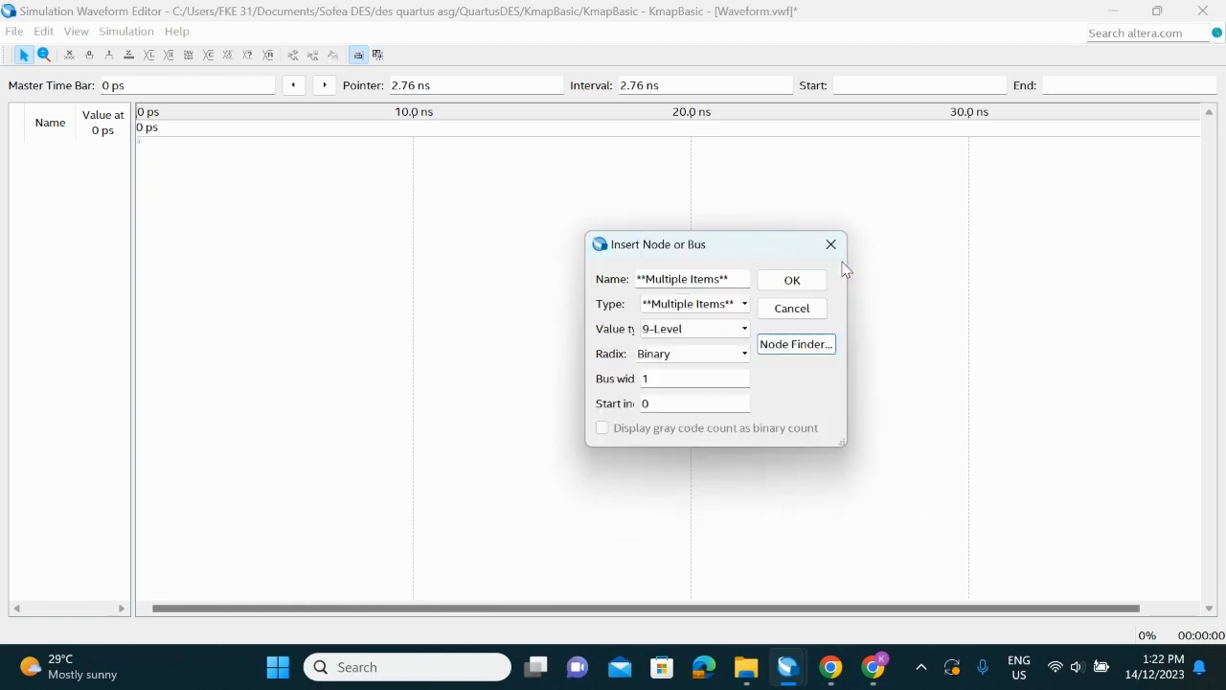
click(816, 282)
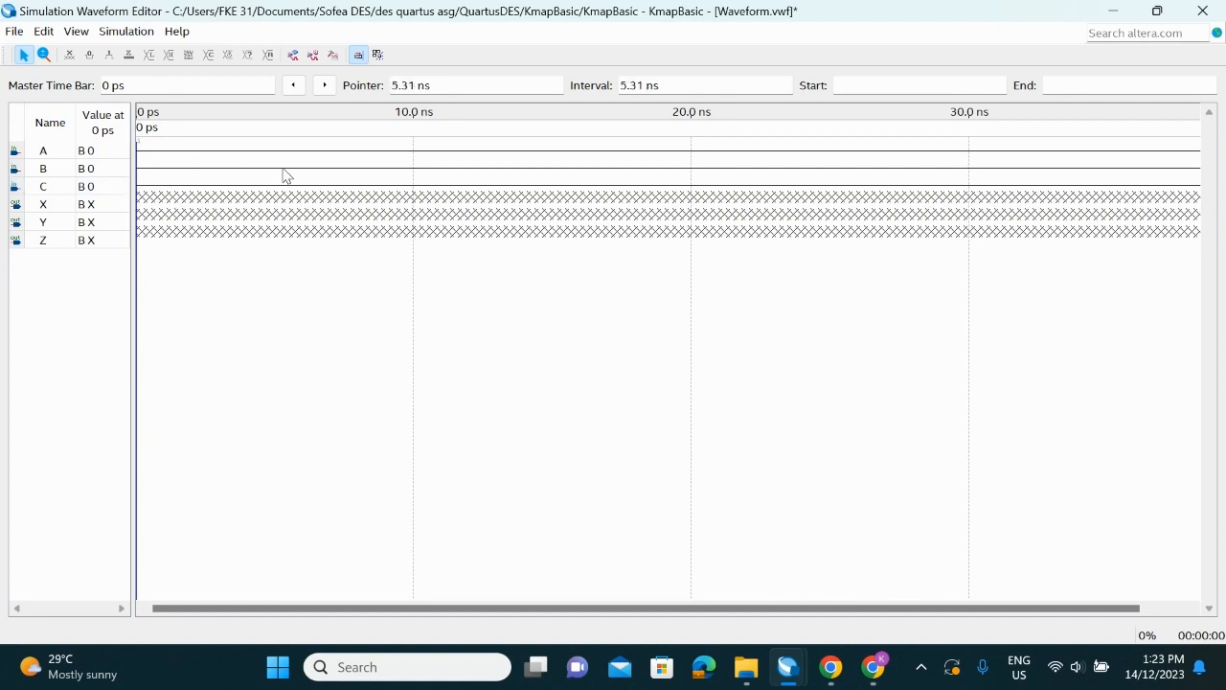
Overwrite input C with a clock of 10 ns period, 0 ns offset and 50% duty cycle
click(52, 187)
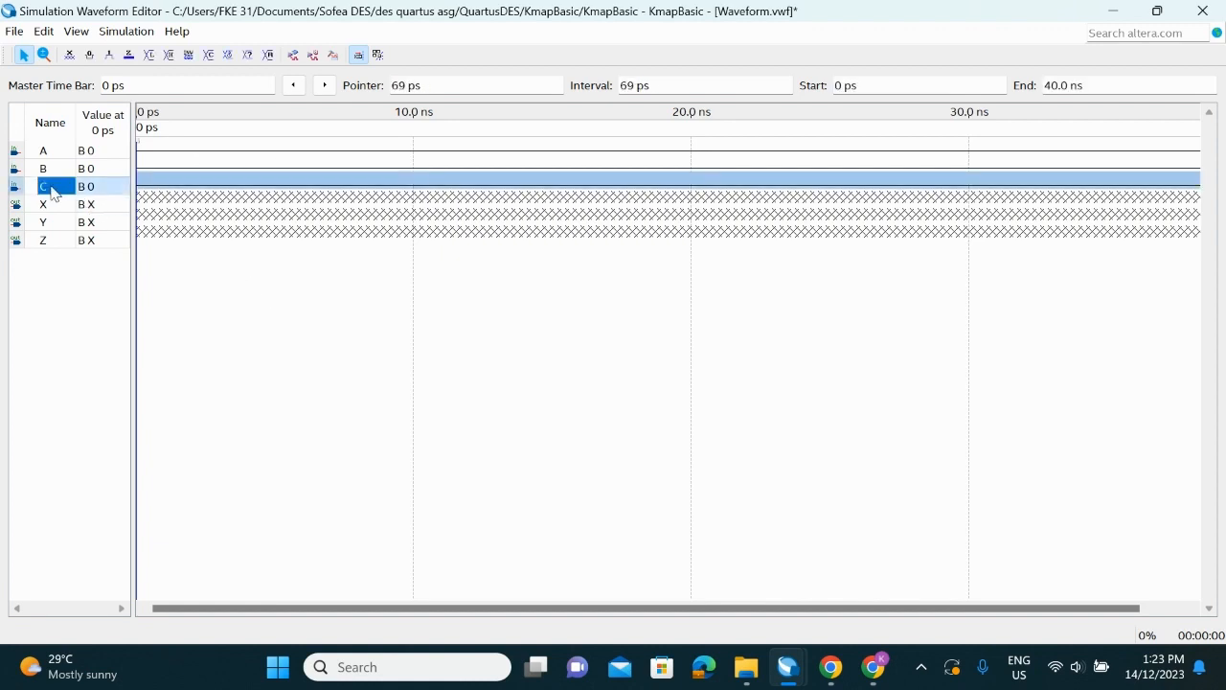
click(230, 57)
click(748, 322)
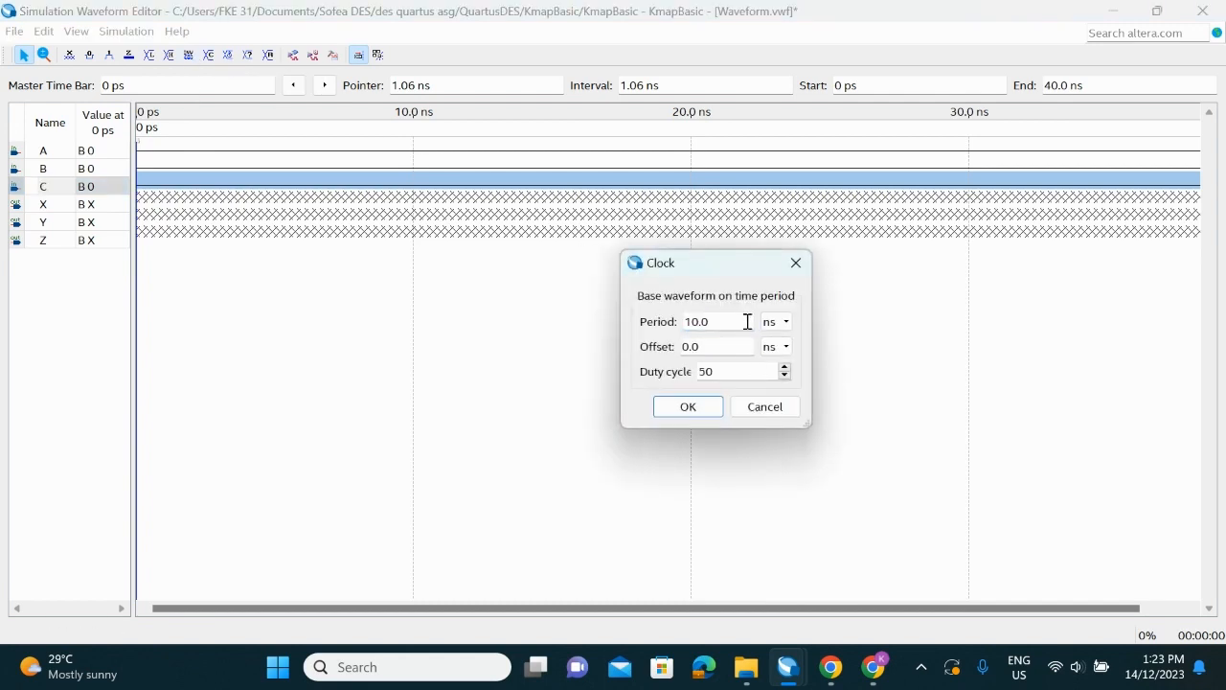
click(688, 407)
Overwrite input B with a clock of 20 ns period and 50% duty cycle
click(42, 168)
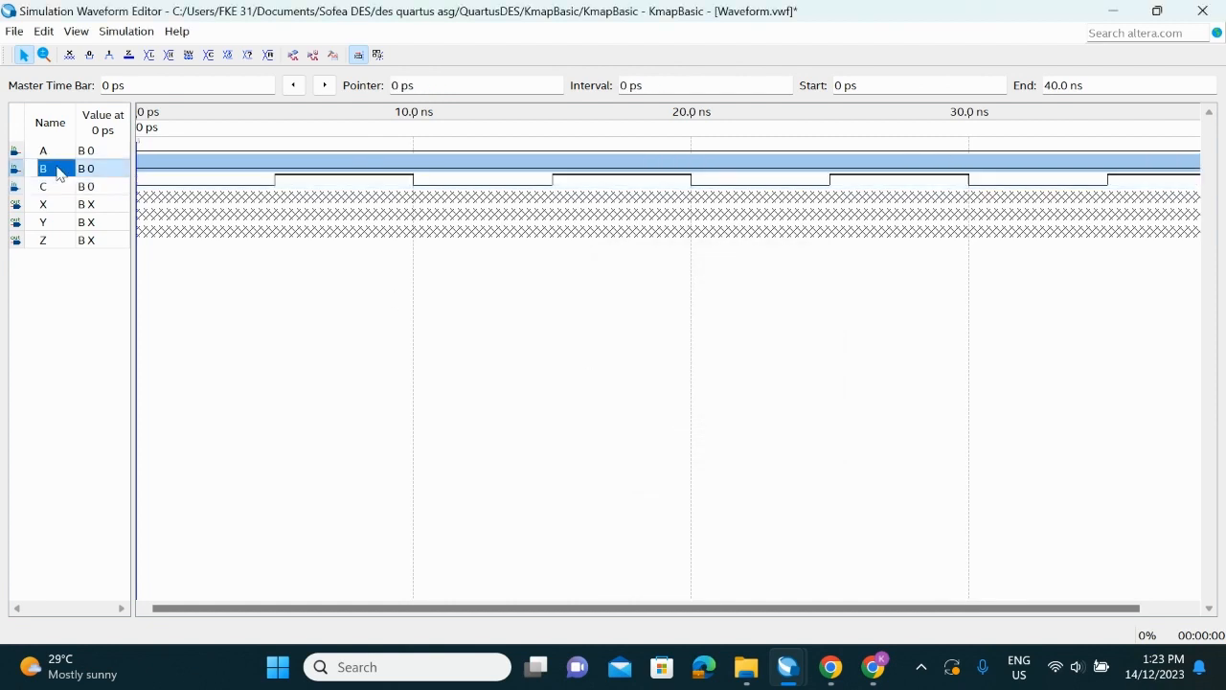
click(228, 54)
key(BackSpace)
text(20.0)
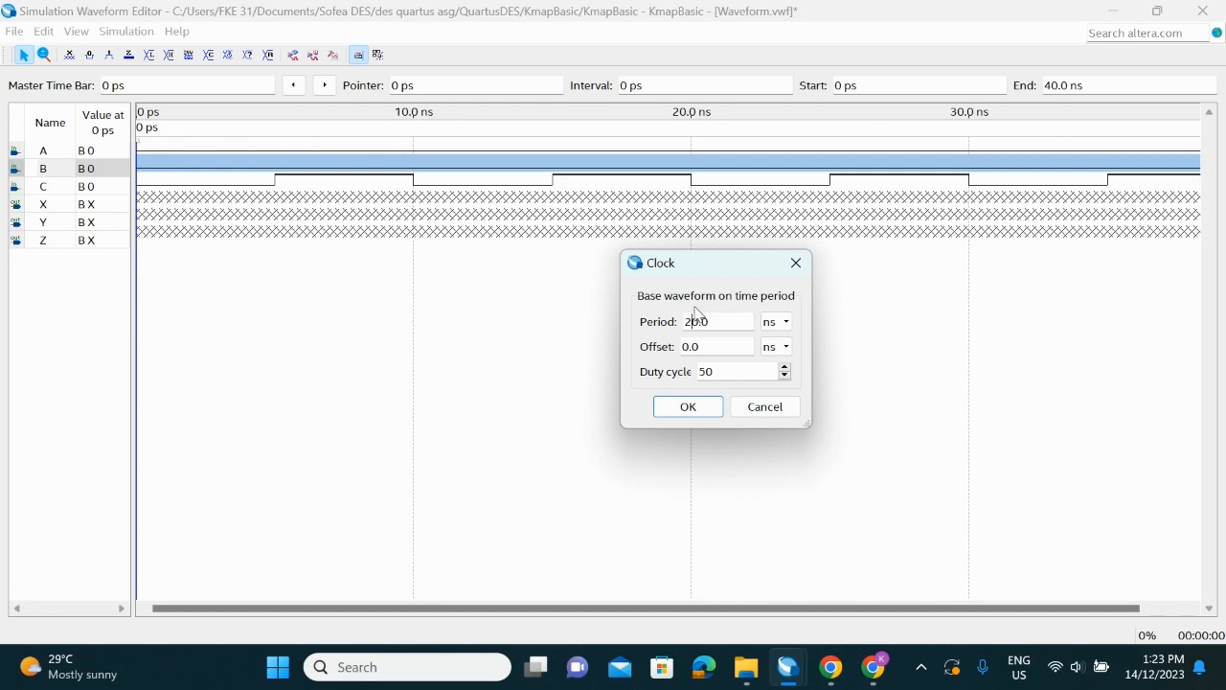
click(703, 410)
Overwrite input A with a clock of 40 ns period and 50% duty cycle
click(45, 151)
click(232, 55)
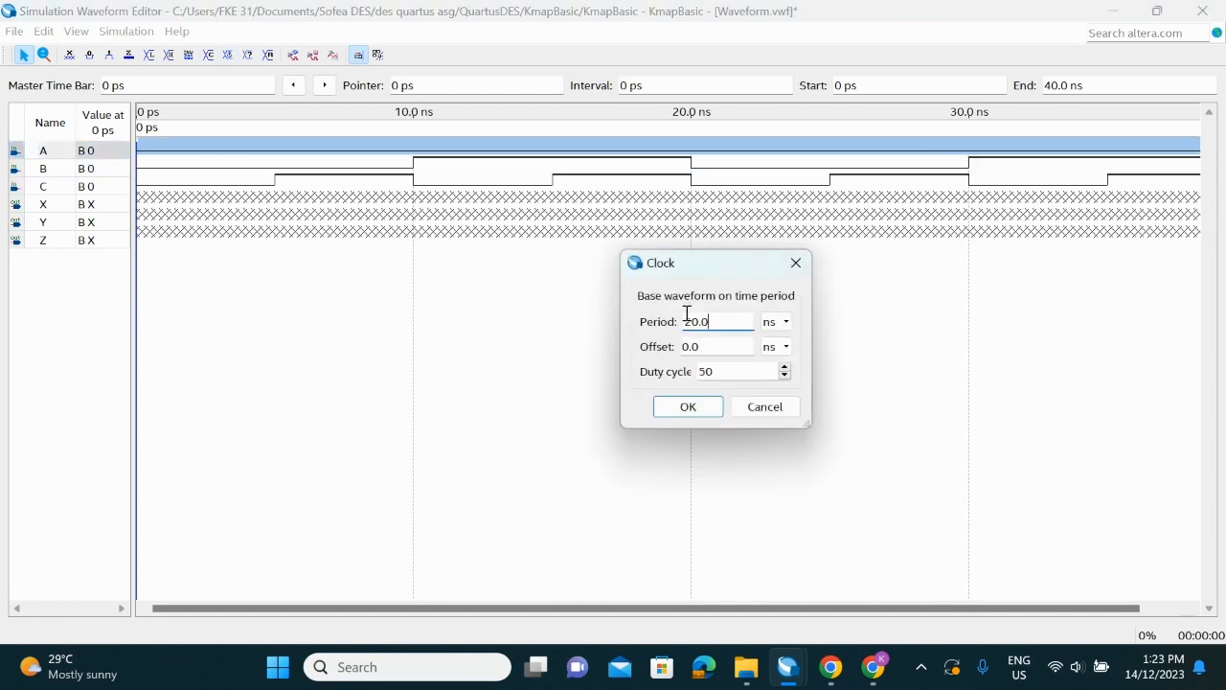
text(4)
click(688, 406)
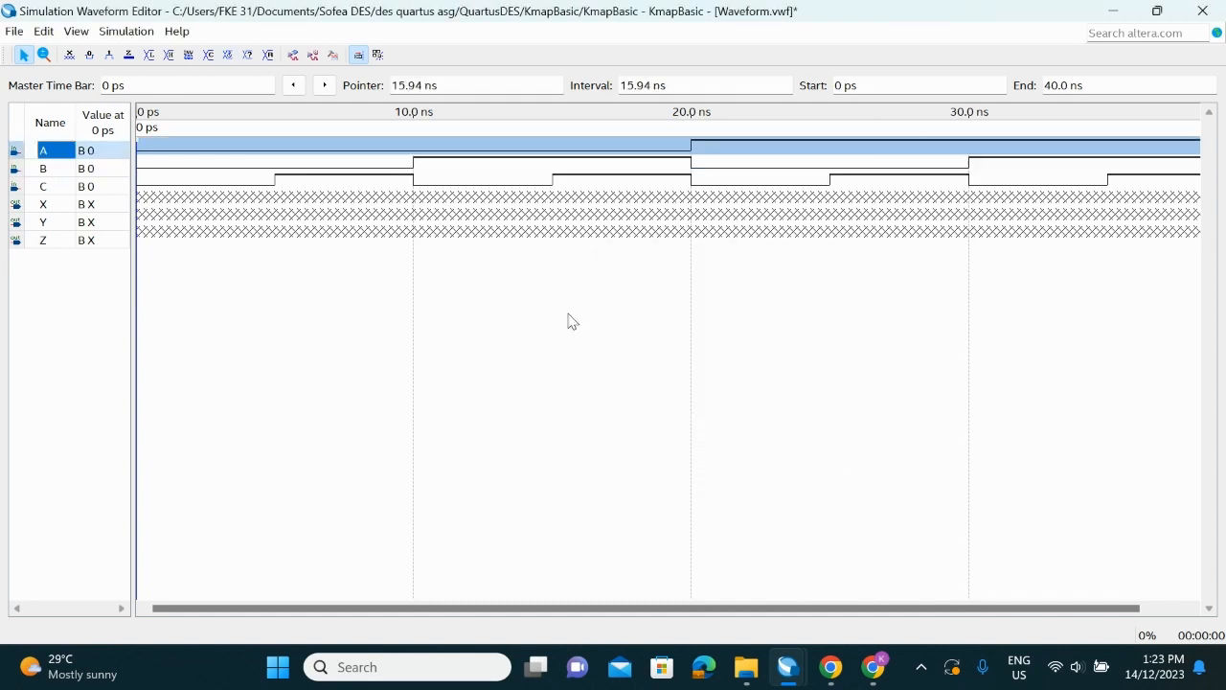
Group signals A, B and C under the name Inputs with binary radix, and expand the group
drag(66, 177, 65, 190)
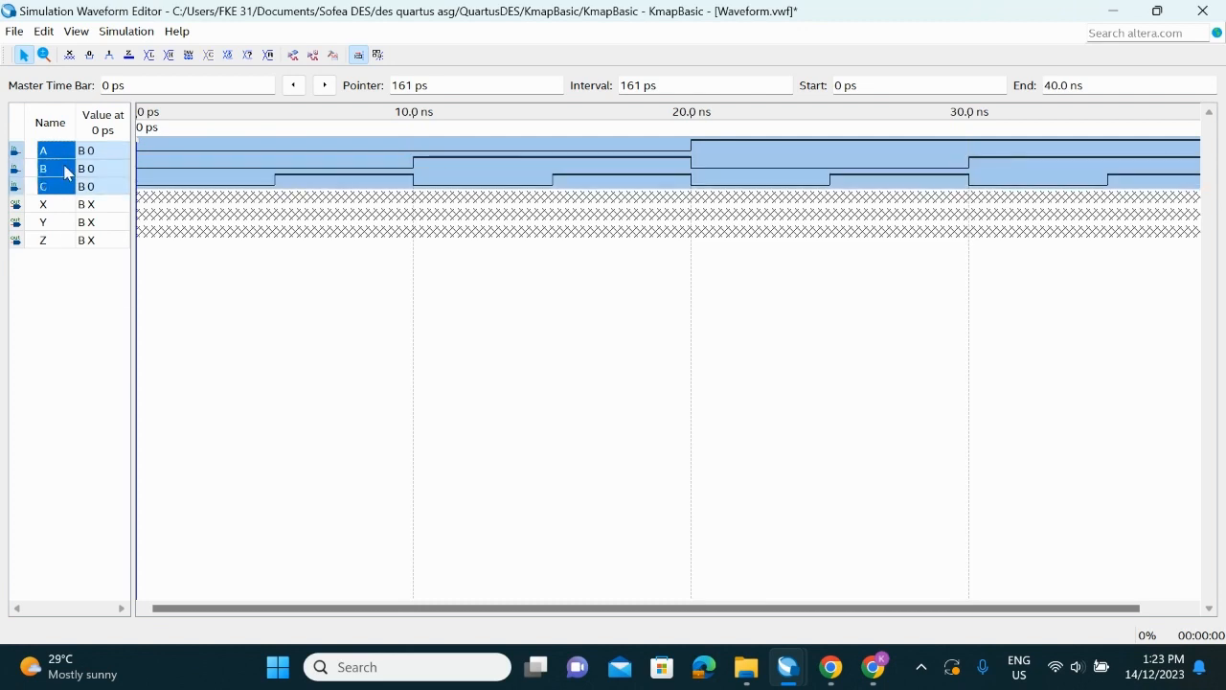
right_click(65, 172)
mouse_move(249, 224)
click(305, 224)
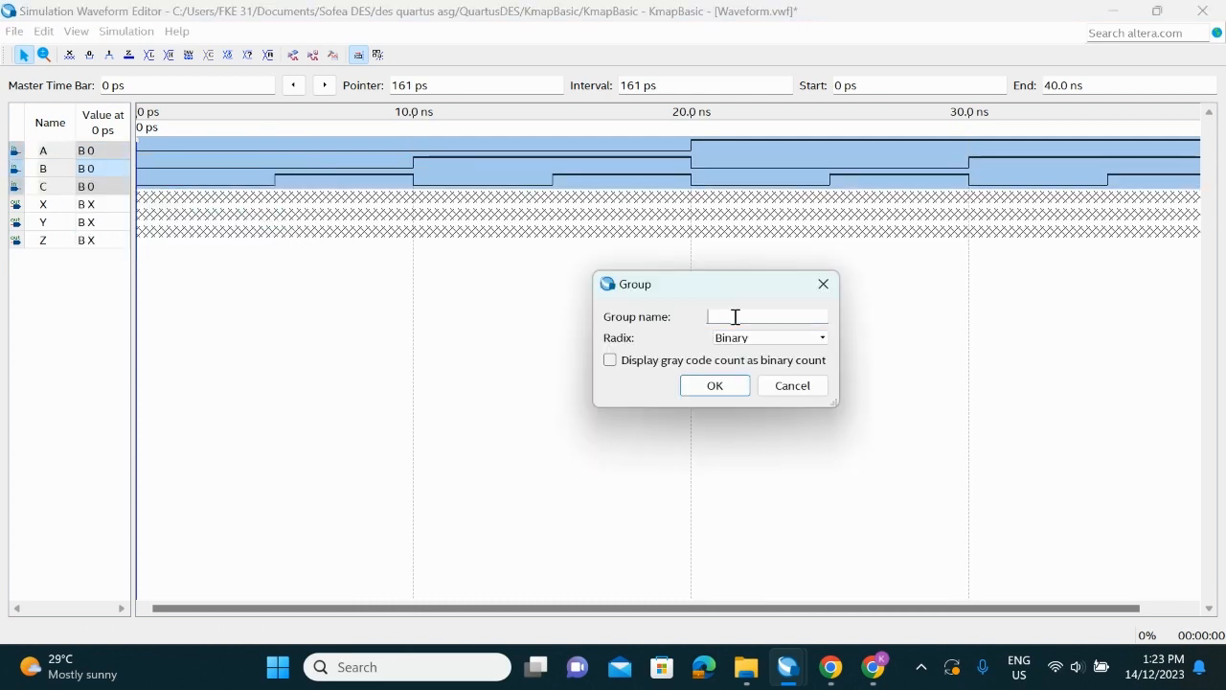
click(715, 385)
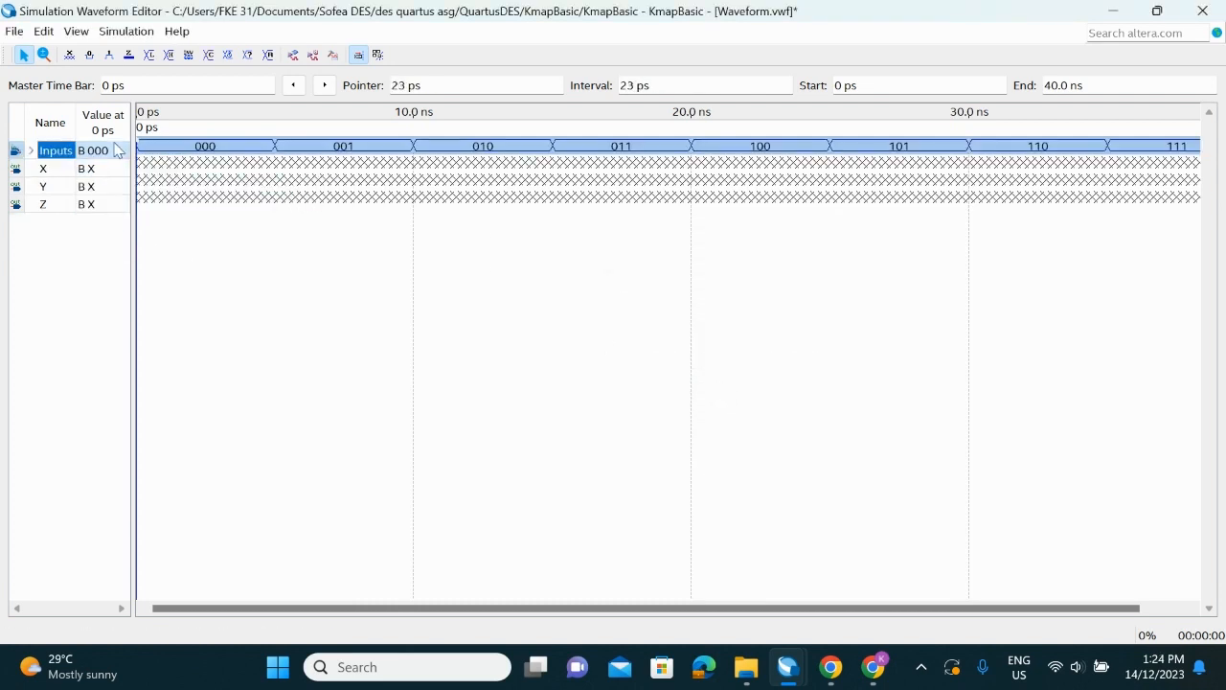
click(30, 150)
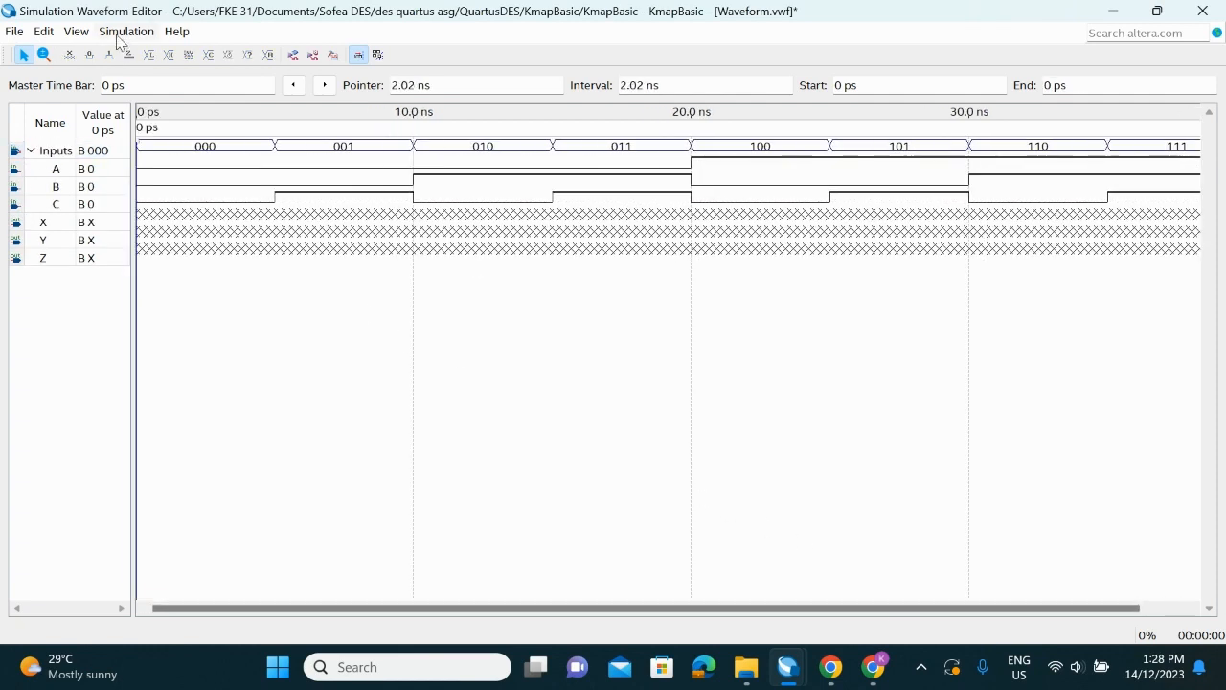
Remove the -novopt option from the vsim line of the functional simulation's ModelSim script and save the simulation options
click(122, 33)
click(113, 50)
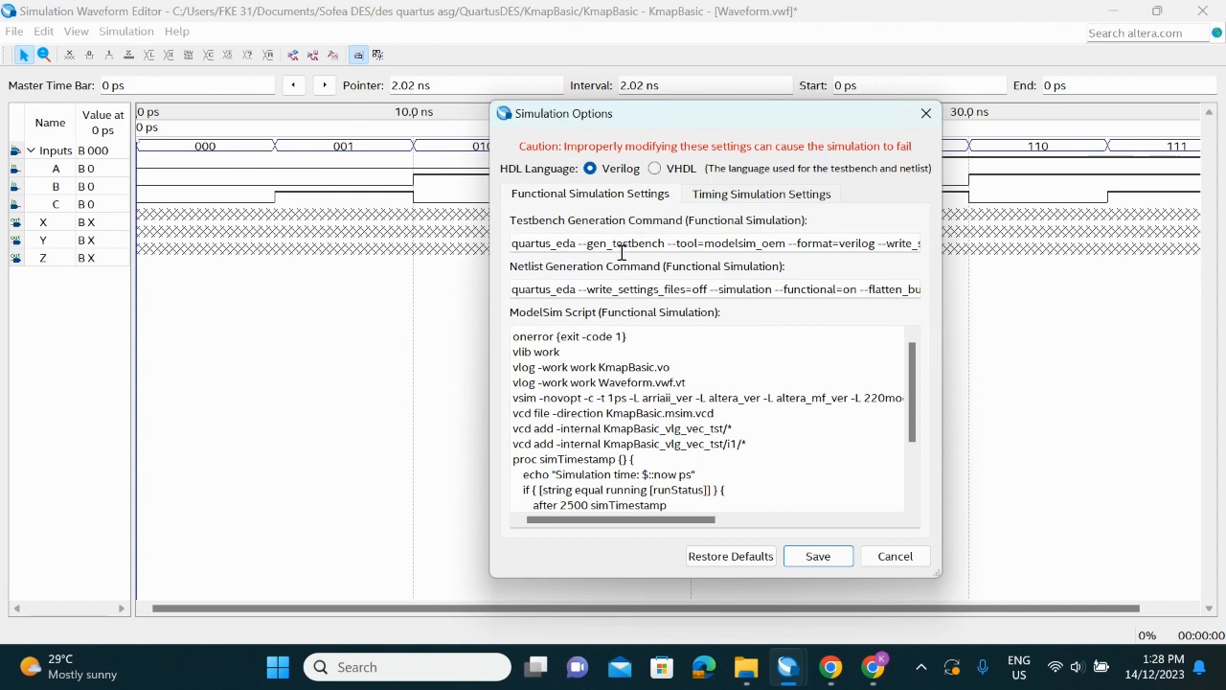
drag(539, 397, 582, 394)
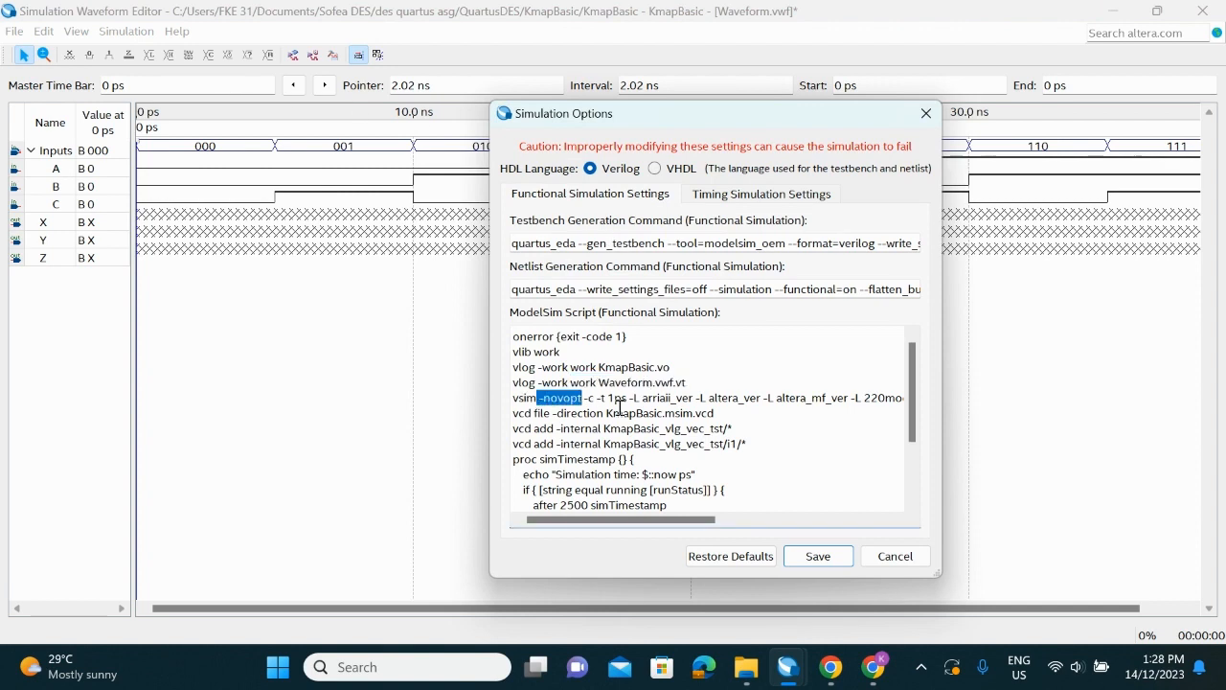
key(BackSpace)
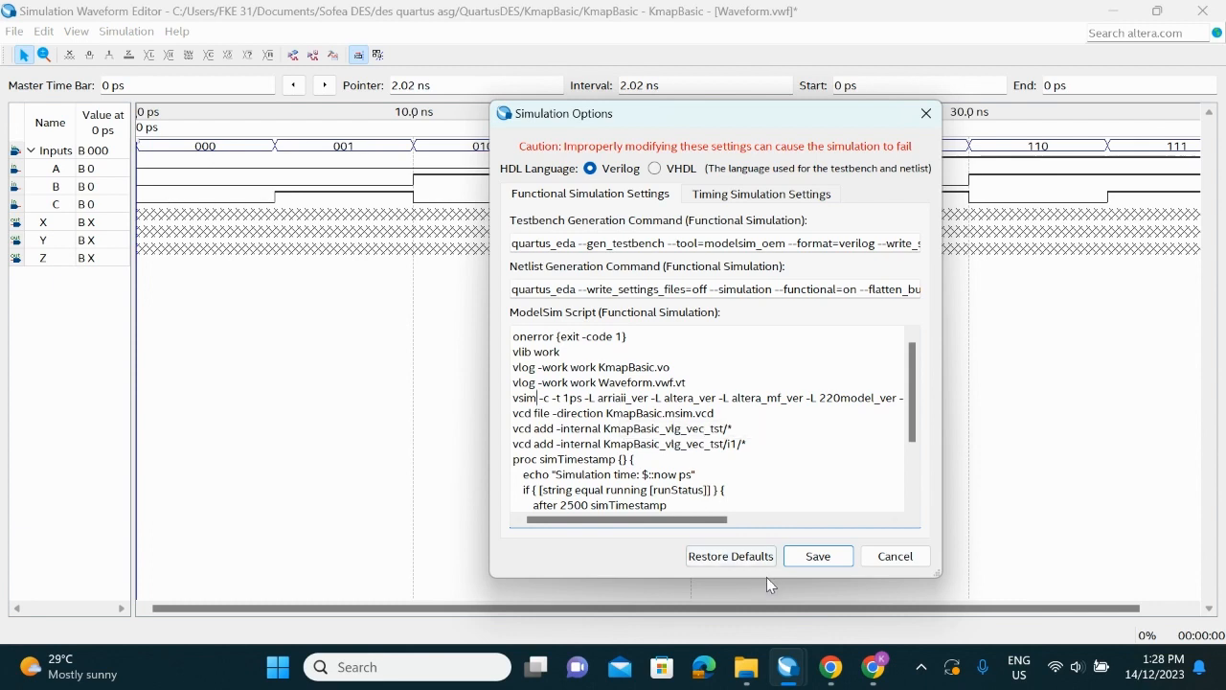
click(815, 563)
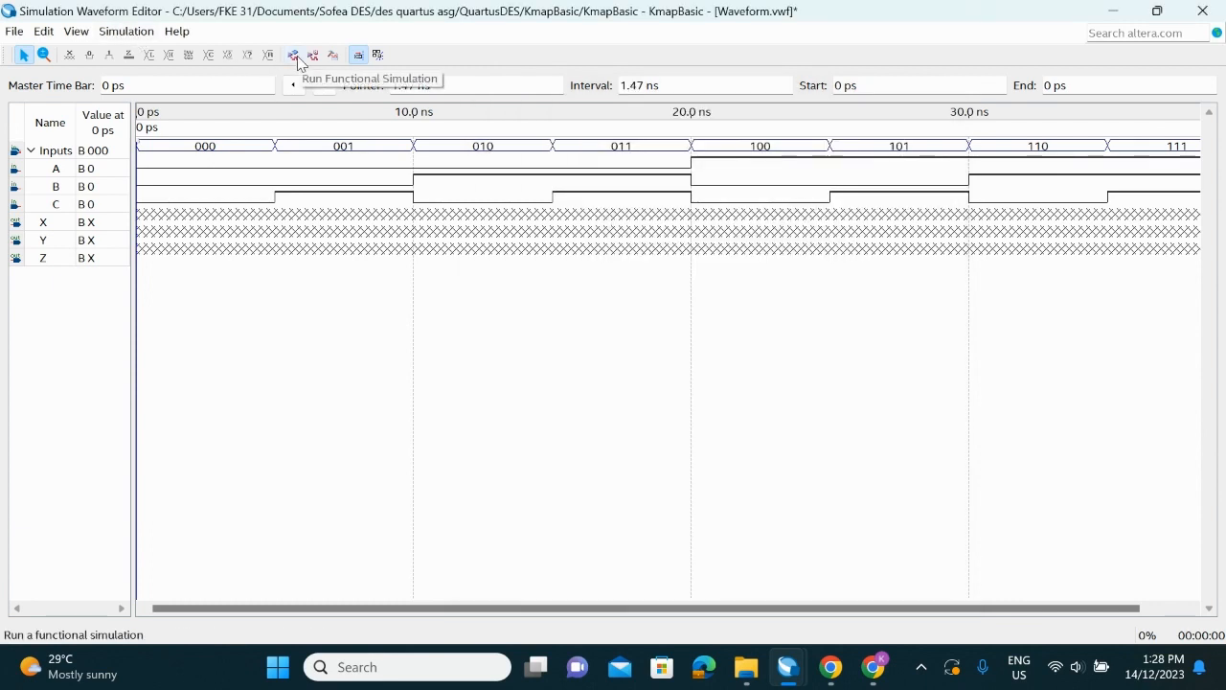
Run the functional simulation, saving the vector waveform file as Waveform in the KmapBasic project folder
click(294, 56)
click(570, 351)
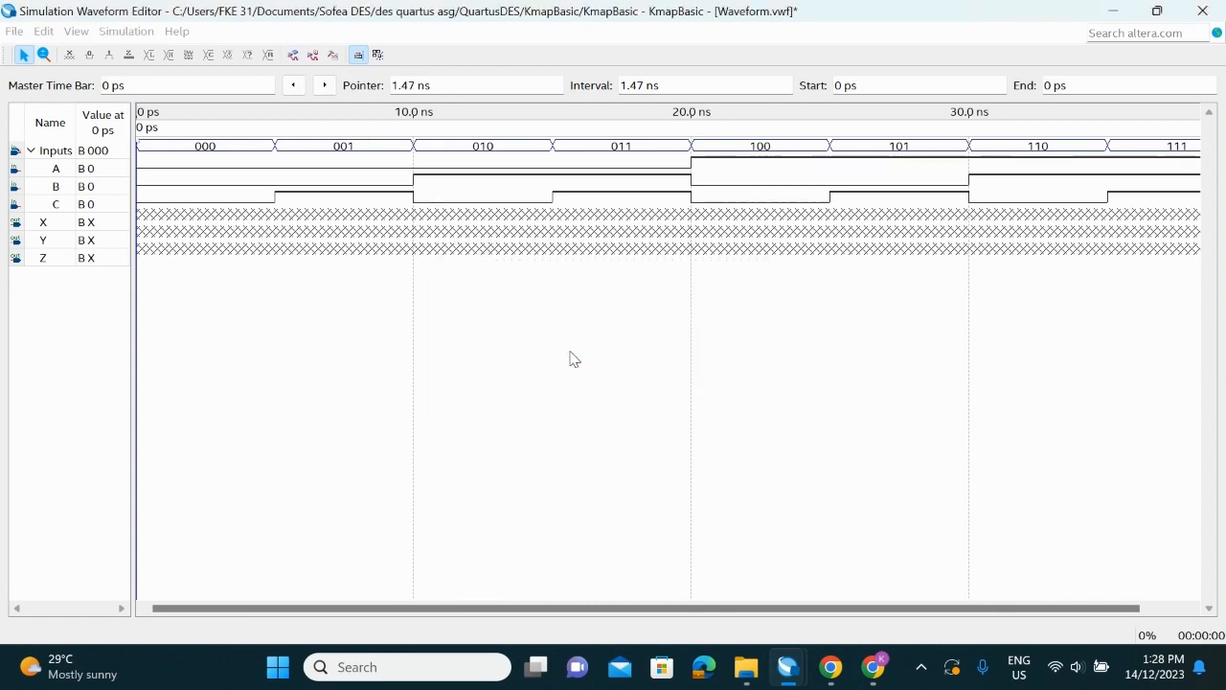
scroll(440, 378, down, 2)
click(446, 382)
double_click(576, 293)
click(581, 290)
click(810, 543)
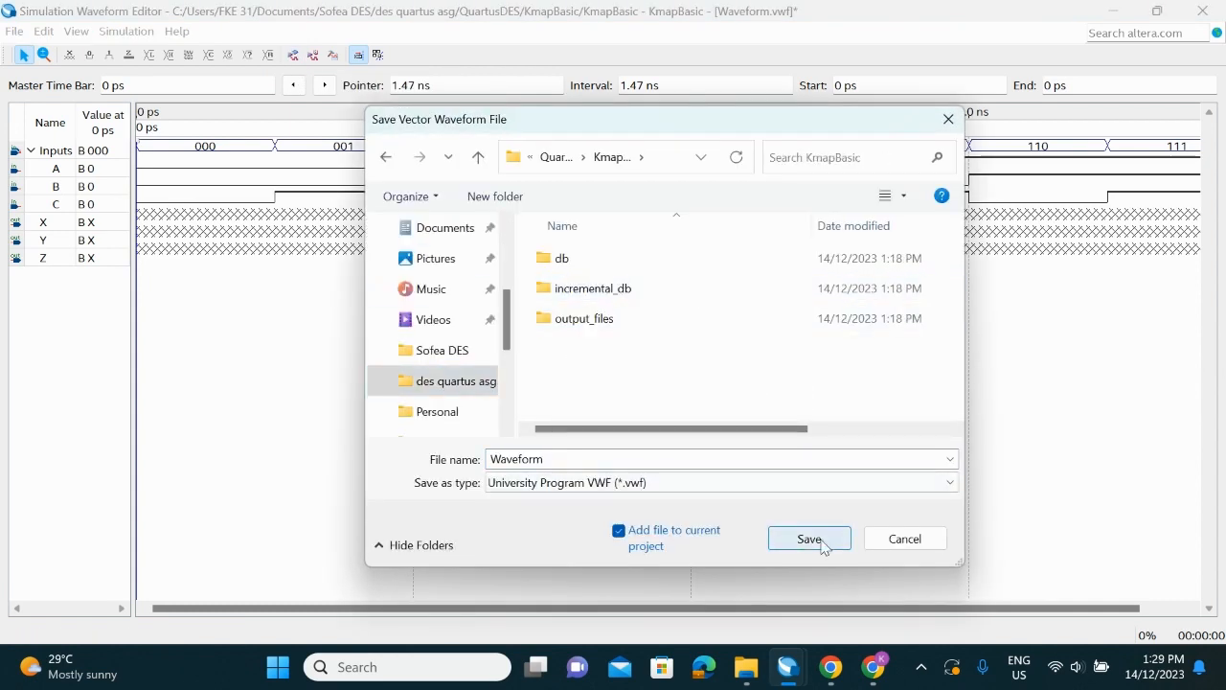
click(810, 540)
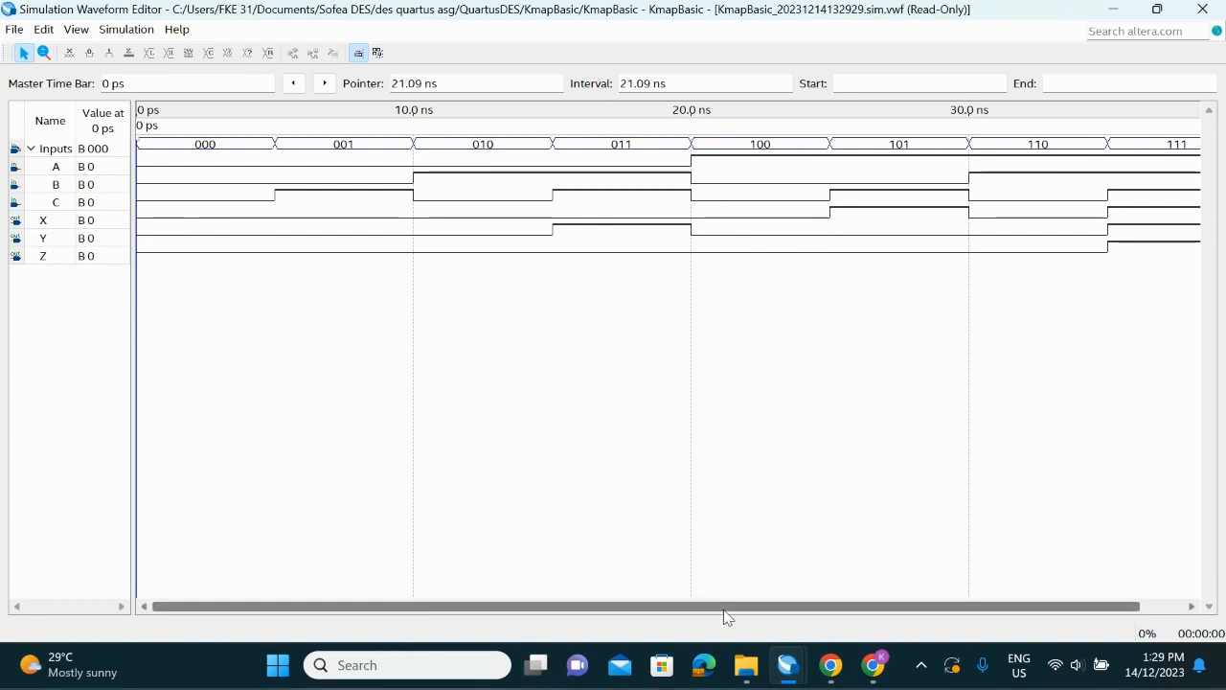
Examine outputs X, Y and Z of the functional simulation across all input combinations, highlighting the low stretches of Y
drag(725, 607, 857, 602)
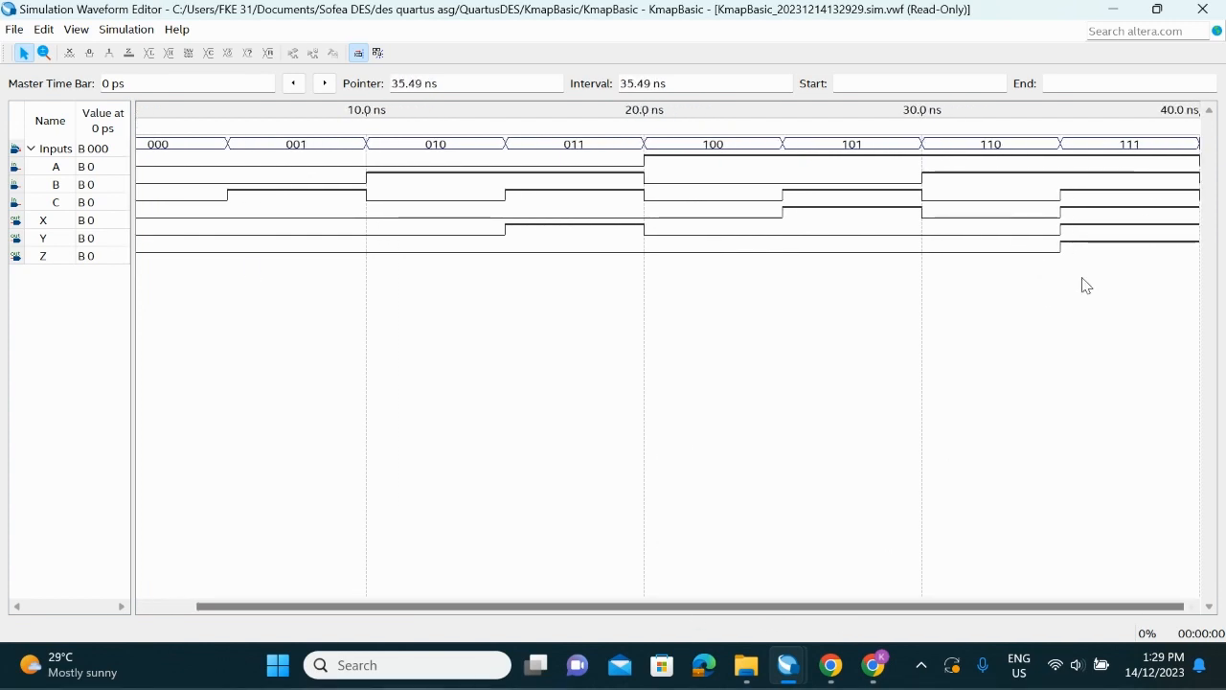
drag(426, 608, 361, 608)
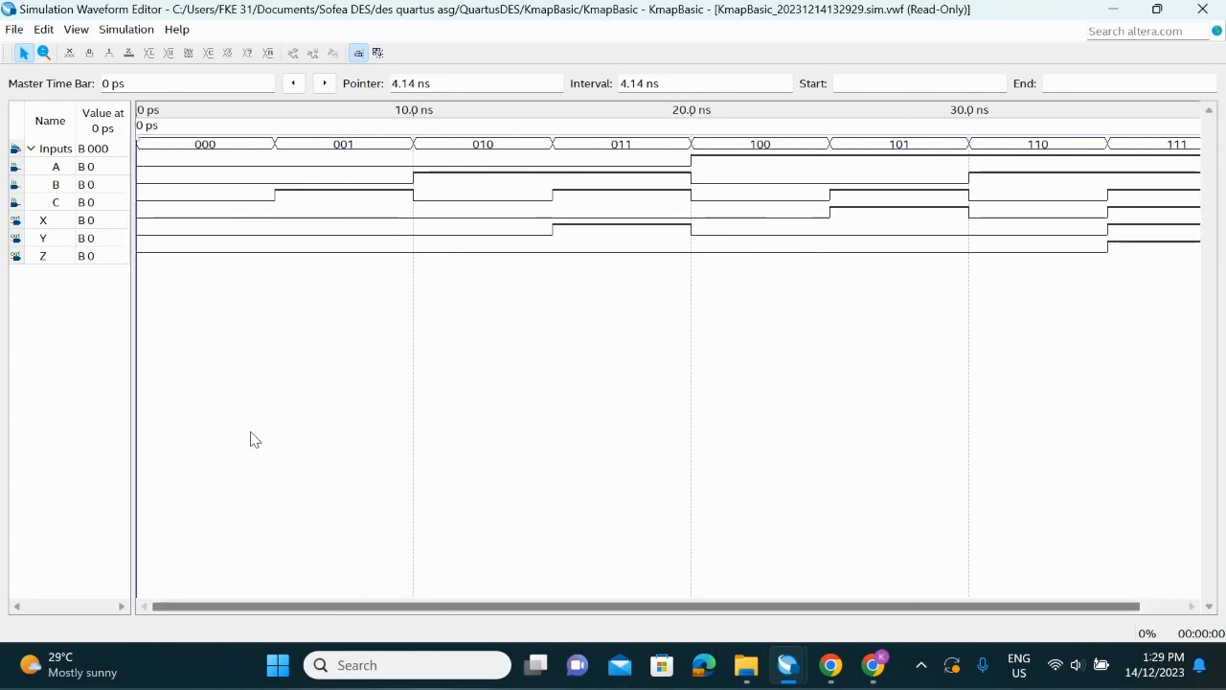
click(431, 233)
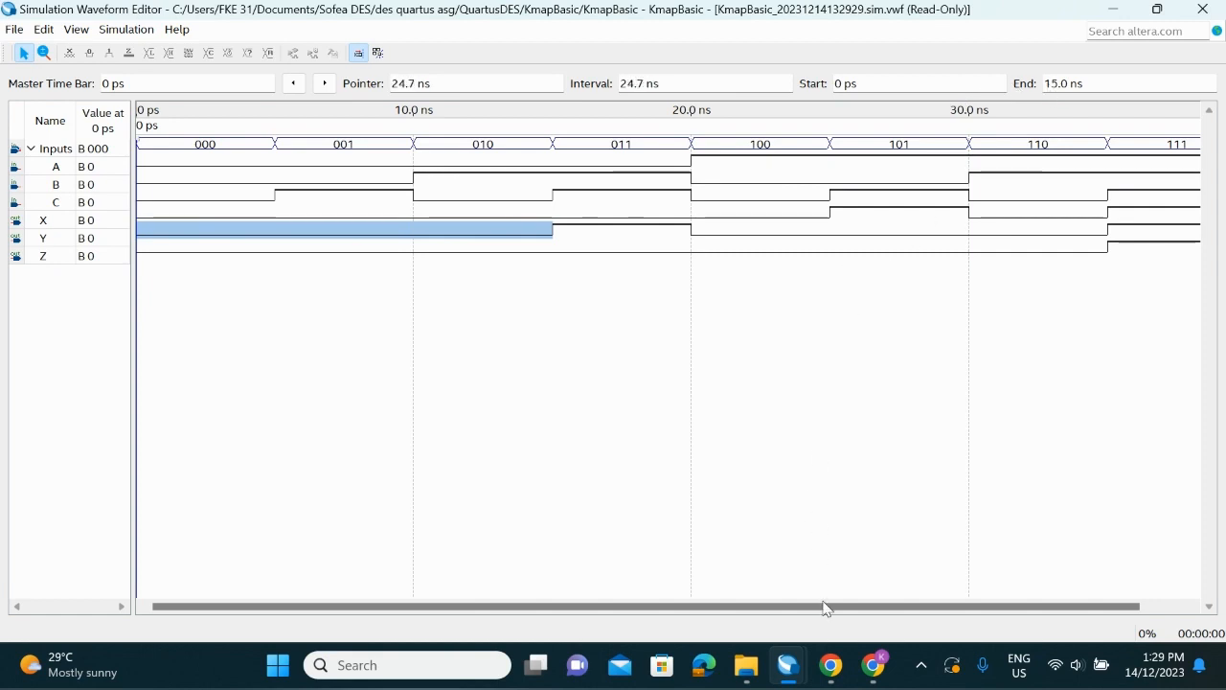
drag(827, 606, 891, 596)
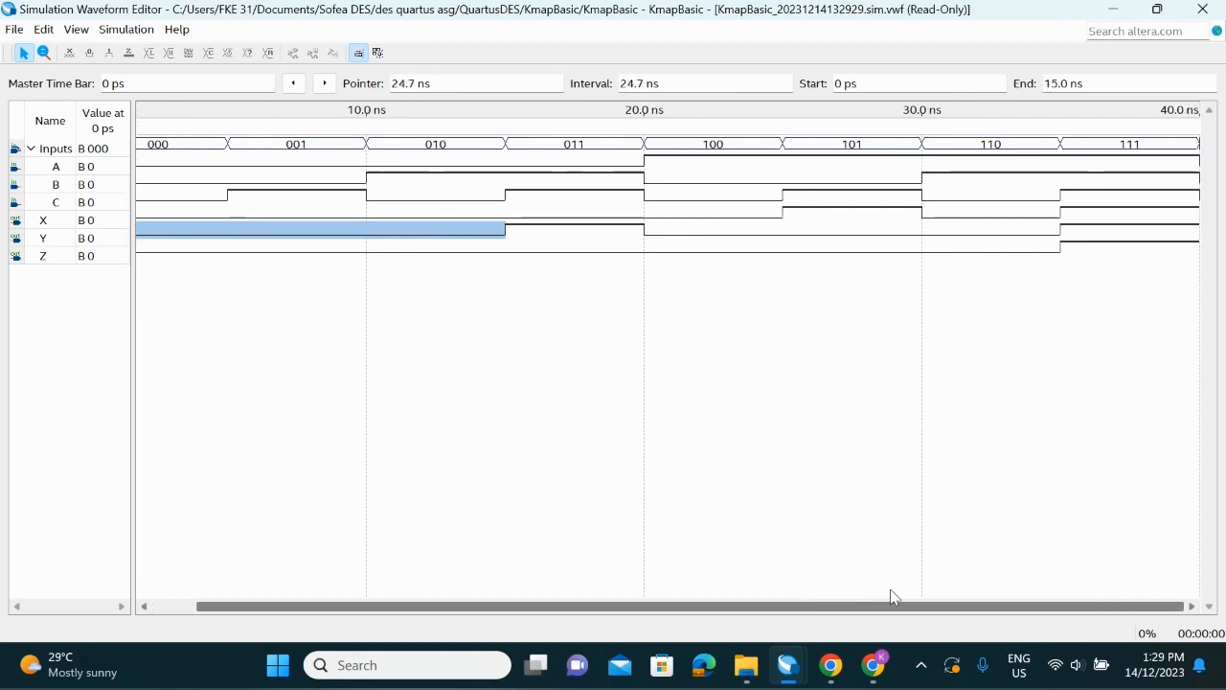
click(887, 233)
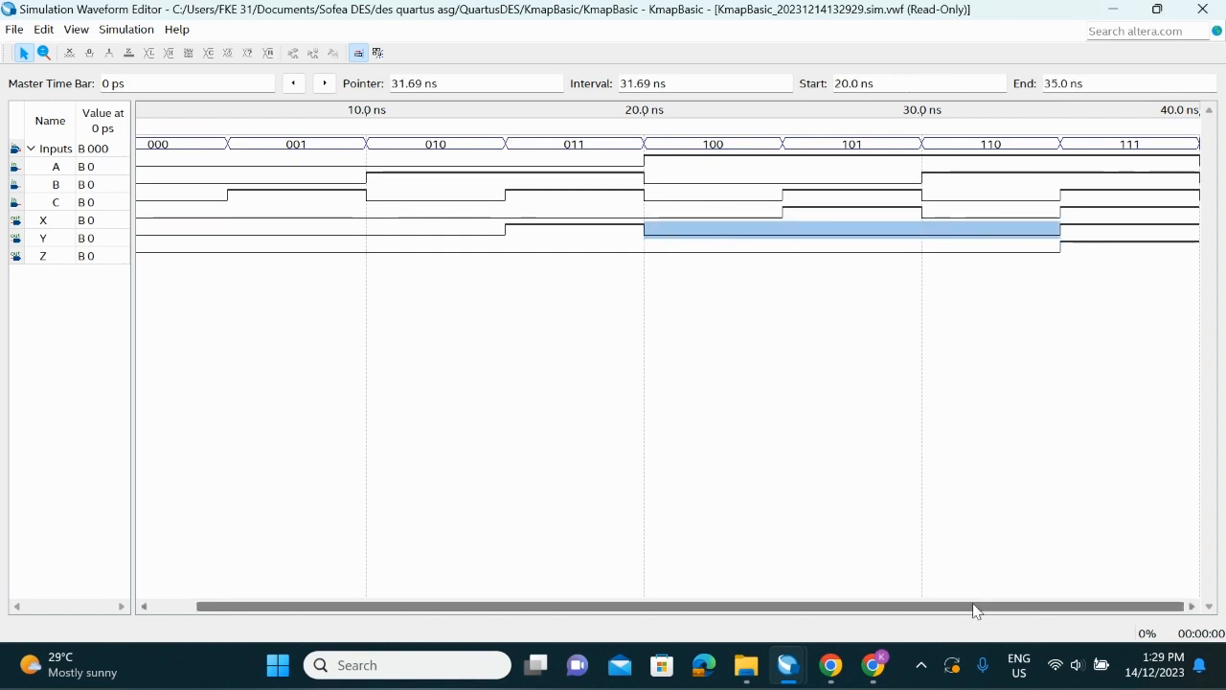
drag(978, 610, 835, 610)
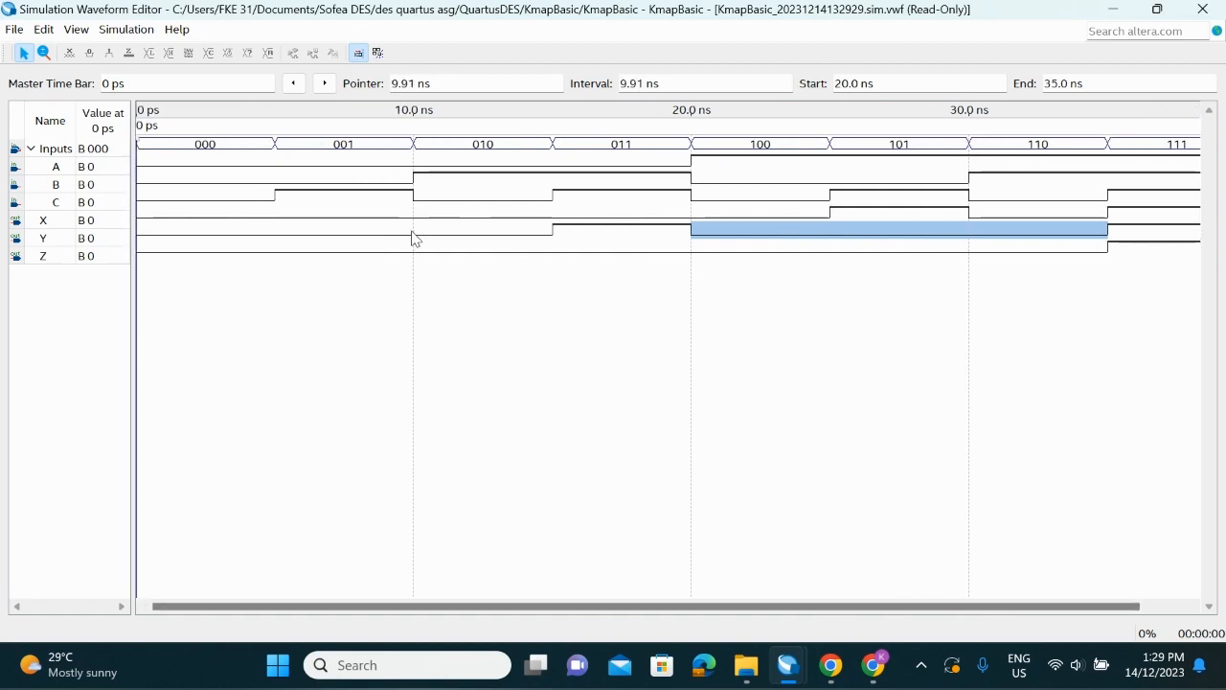
drag(414, 239, 553, 246)
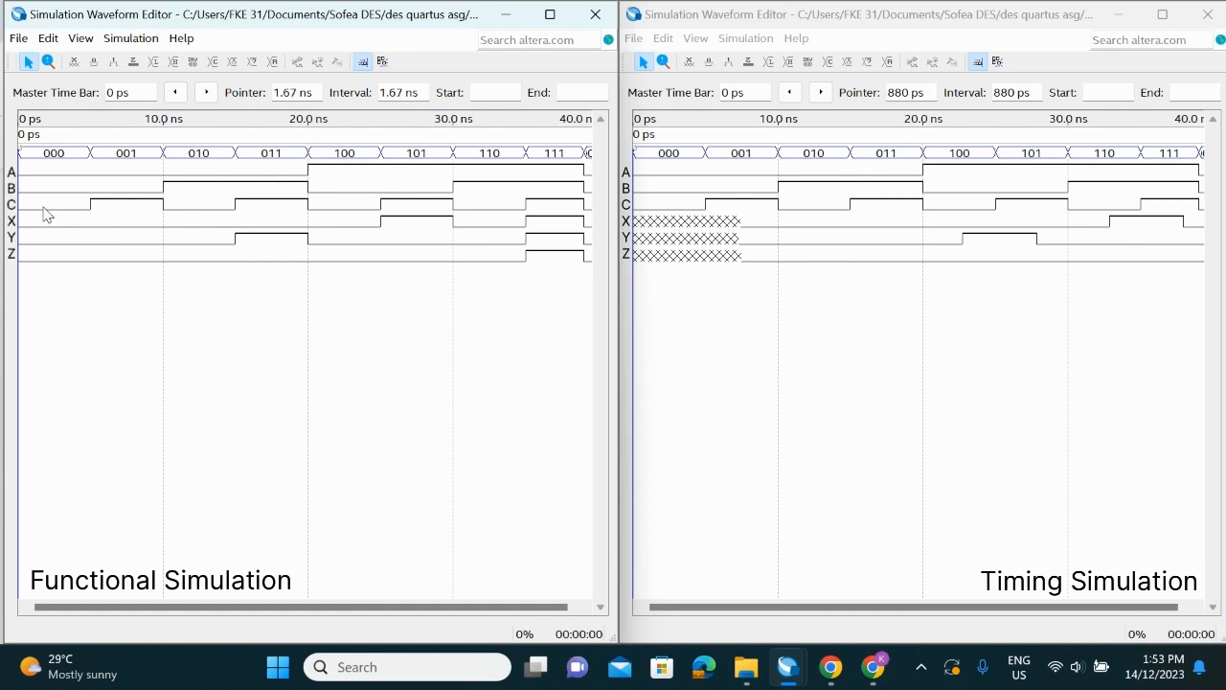
Compare the functional and timing simulation waveforms, checking the initial undefined intervals and the delay on output Y
click(709, 221)
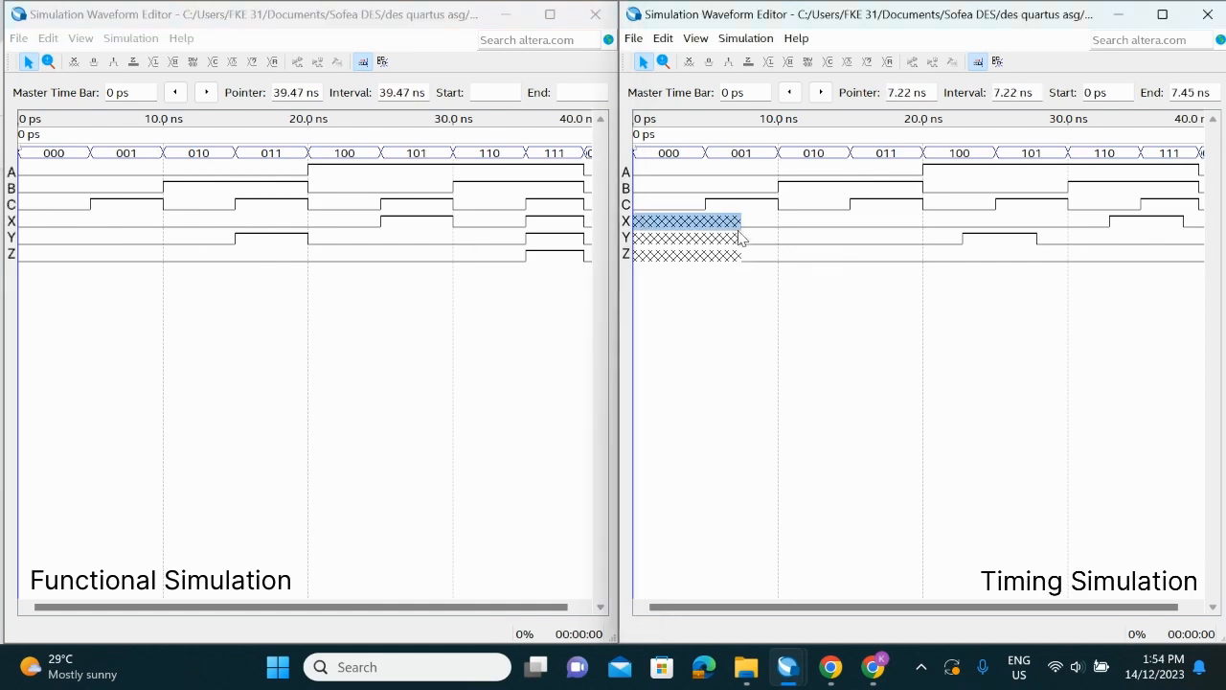
click(740, 286)
click(83, 236)
drag(41, 227, 159, 277)
click(202, 310)
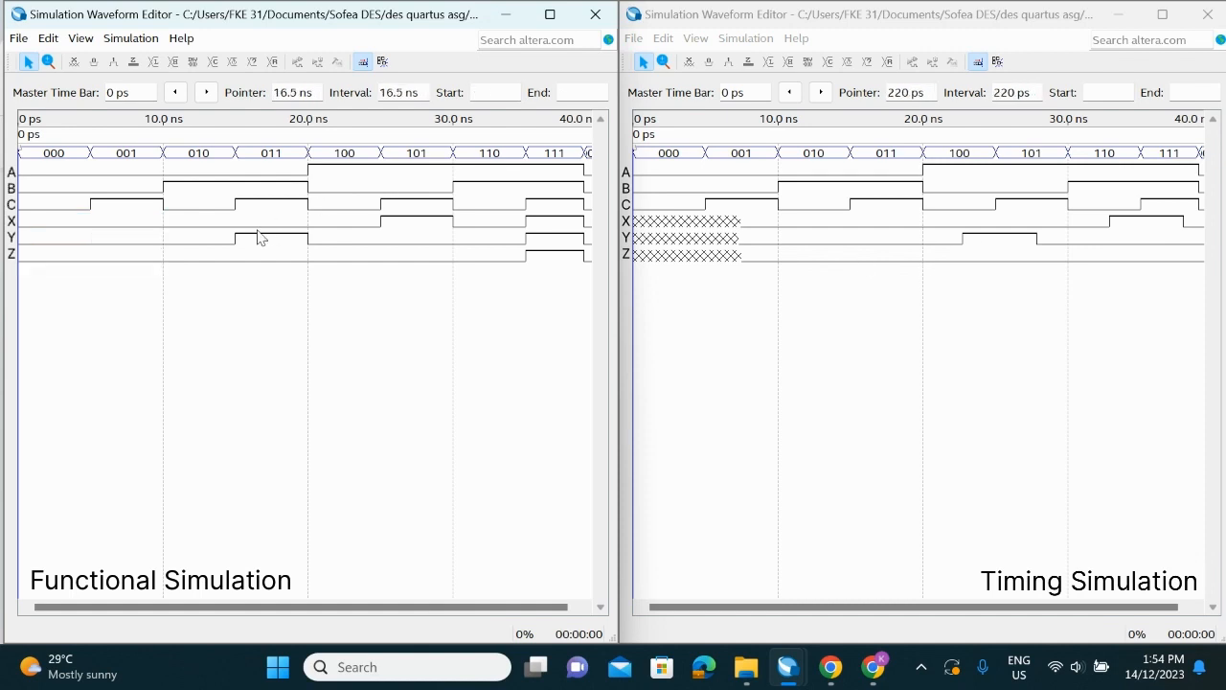
click(214, 243)
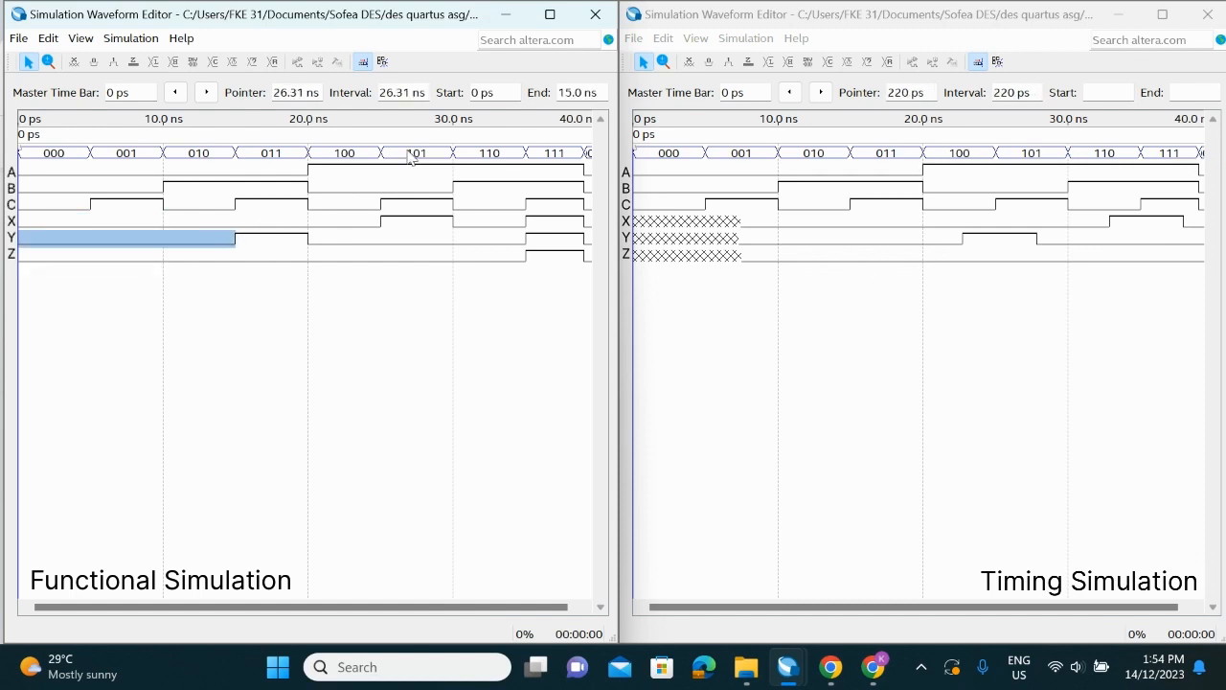
click(814, 240)
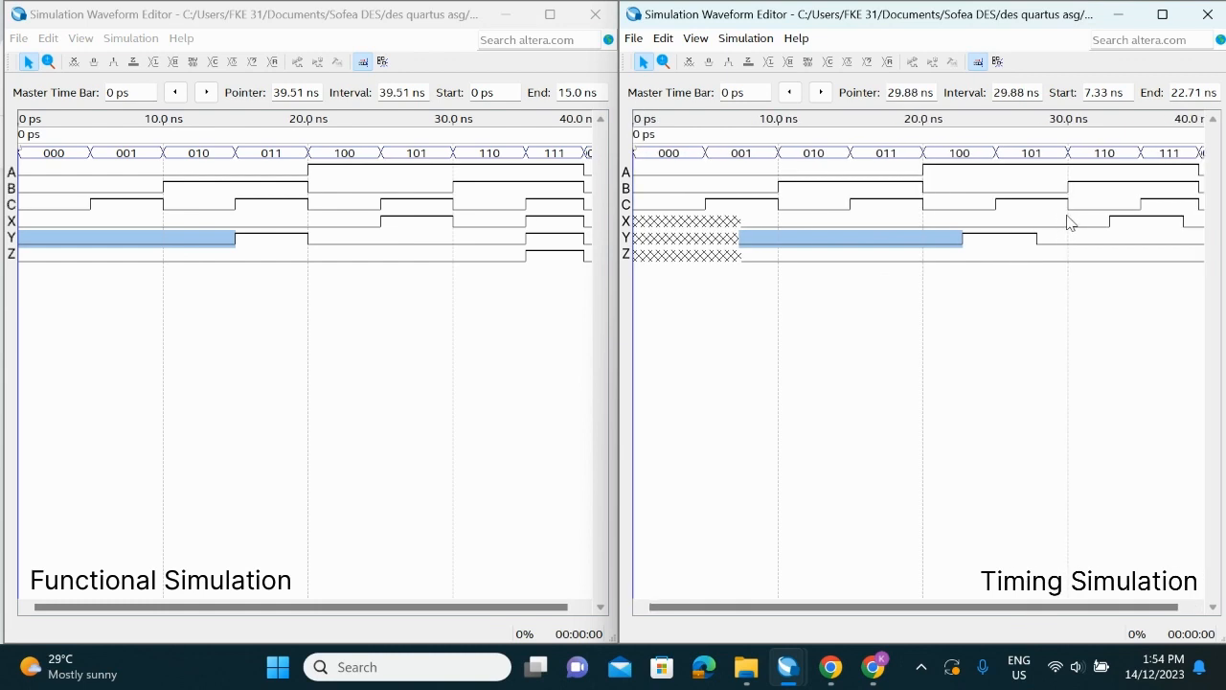
drag(1034, 606, 1045, 607)
drag(489, 606, 497, 606)
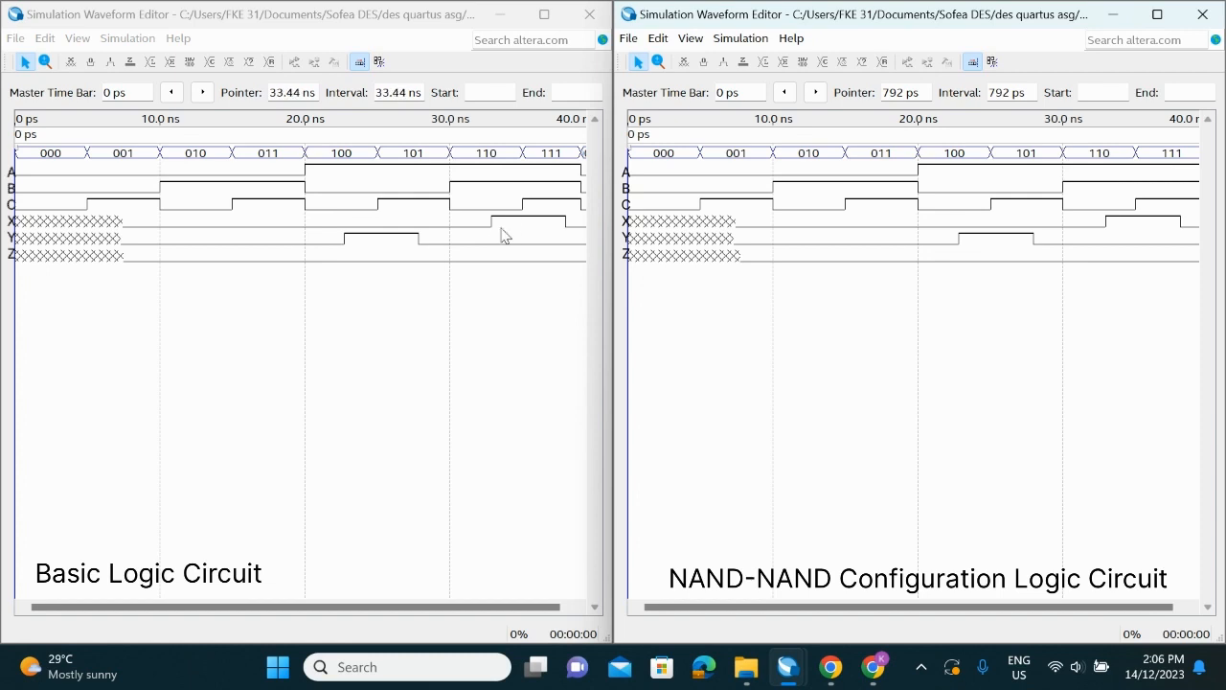
drag(451, 606, 461, 607)
drag(938, 606, 881, 606)
drag(307, 606, 297, 607)
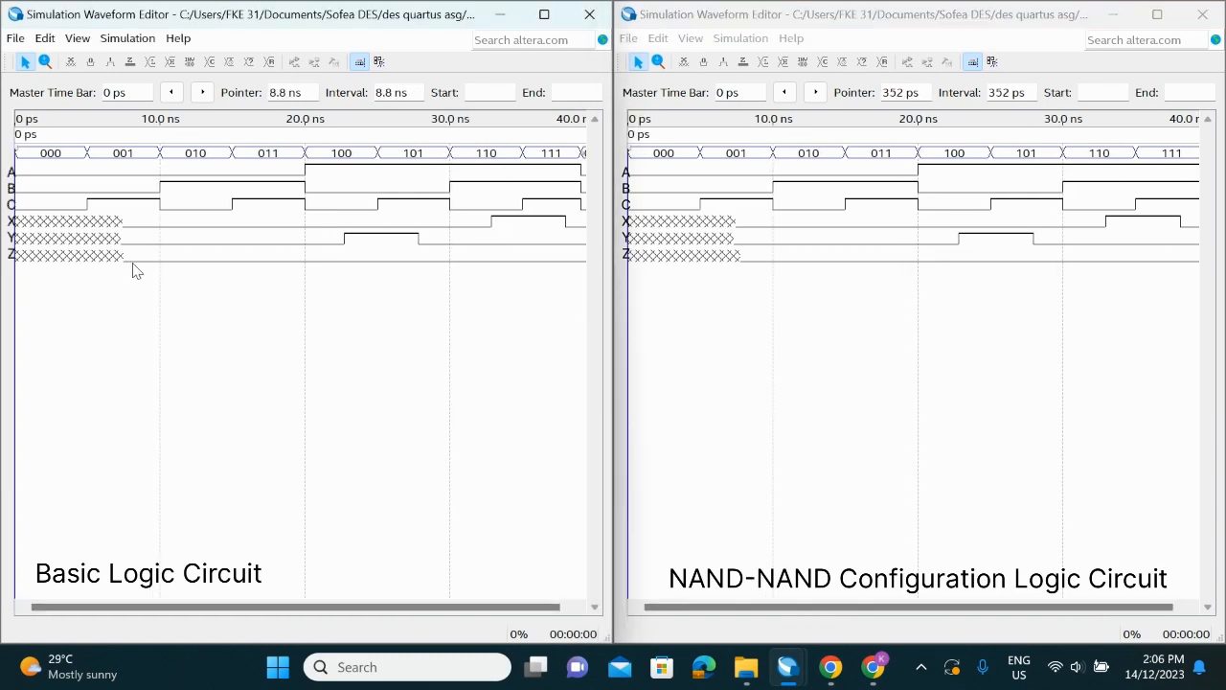
Compare the initial undefined intervals of outputs X and Z between the basic logic and NAND-NAND circuit timing waveforms, checking their end times
click(27, 227)
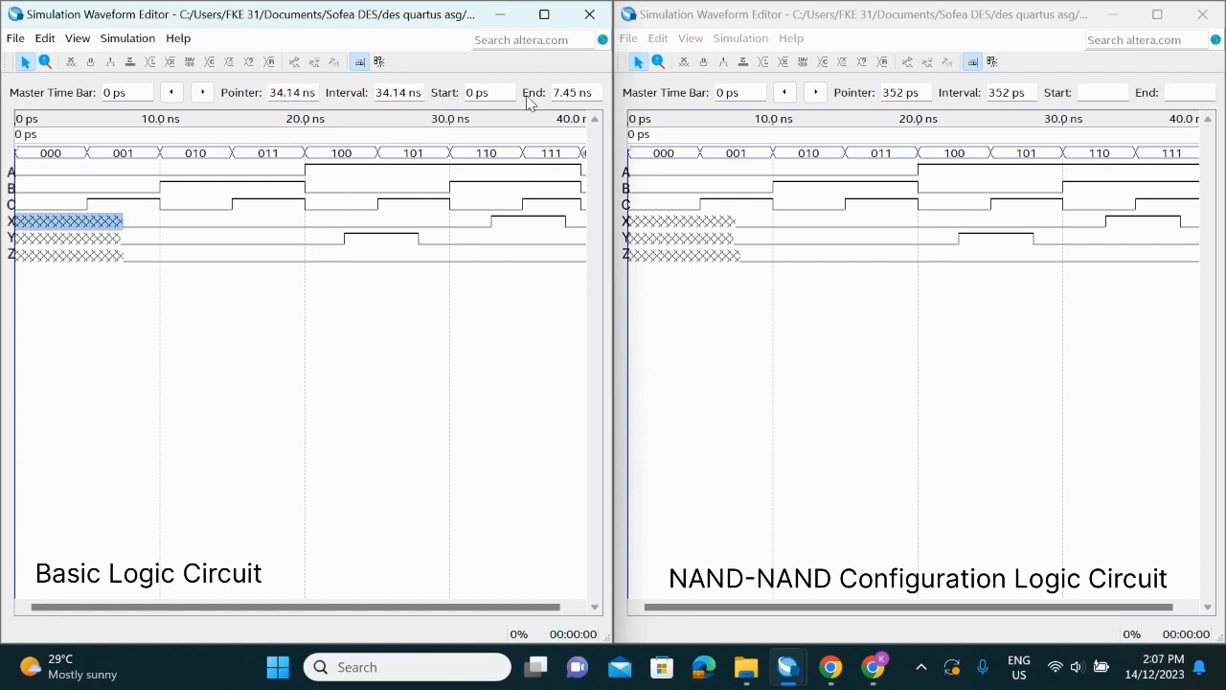
click(659, 221)
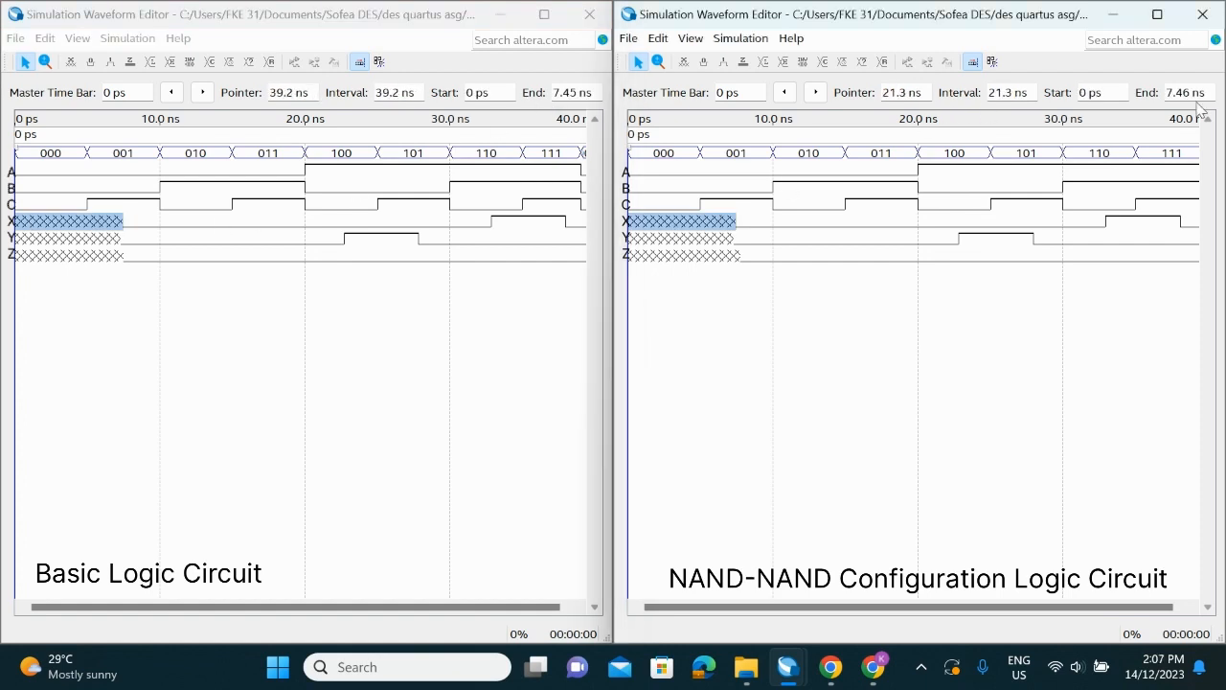
click(112, 256)
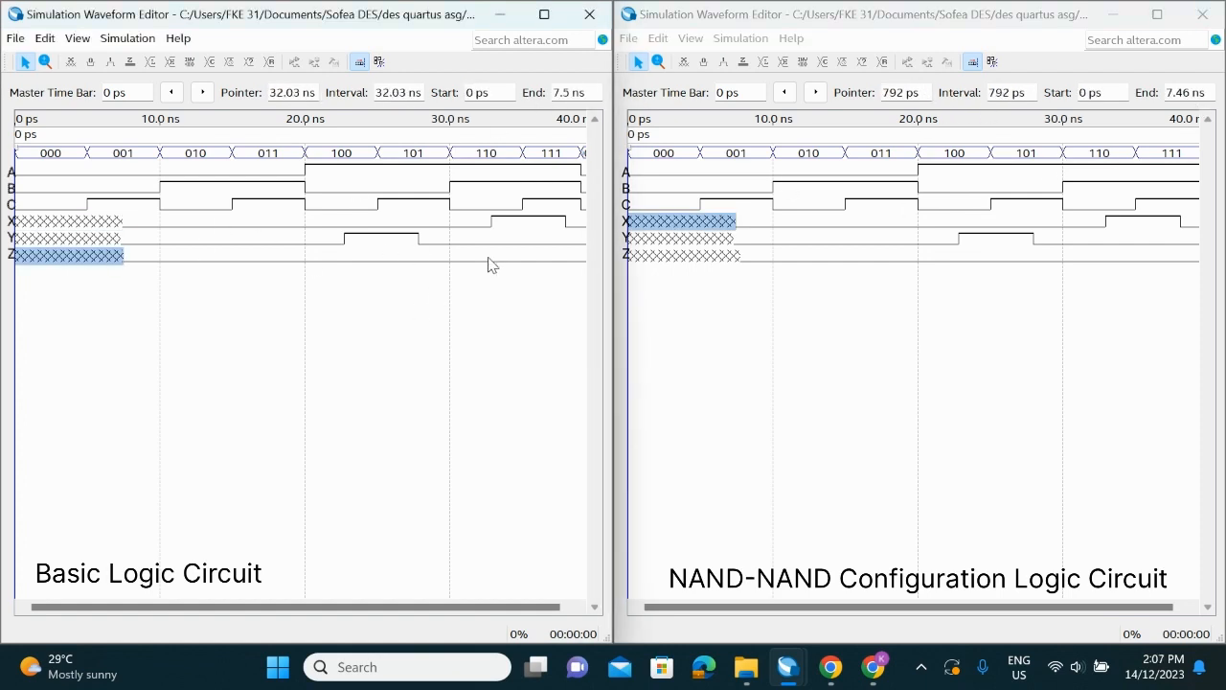
click(702, 255)
click(700, 258)
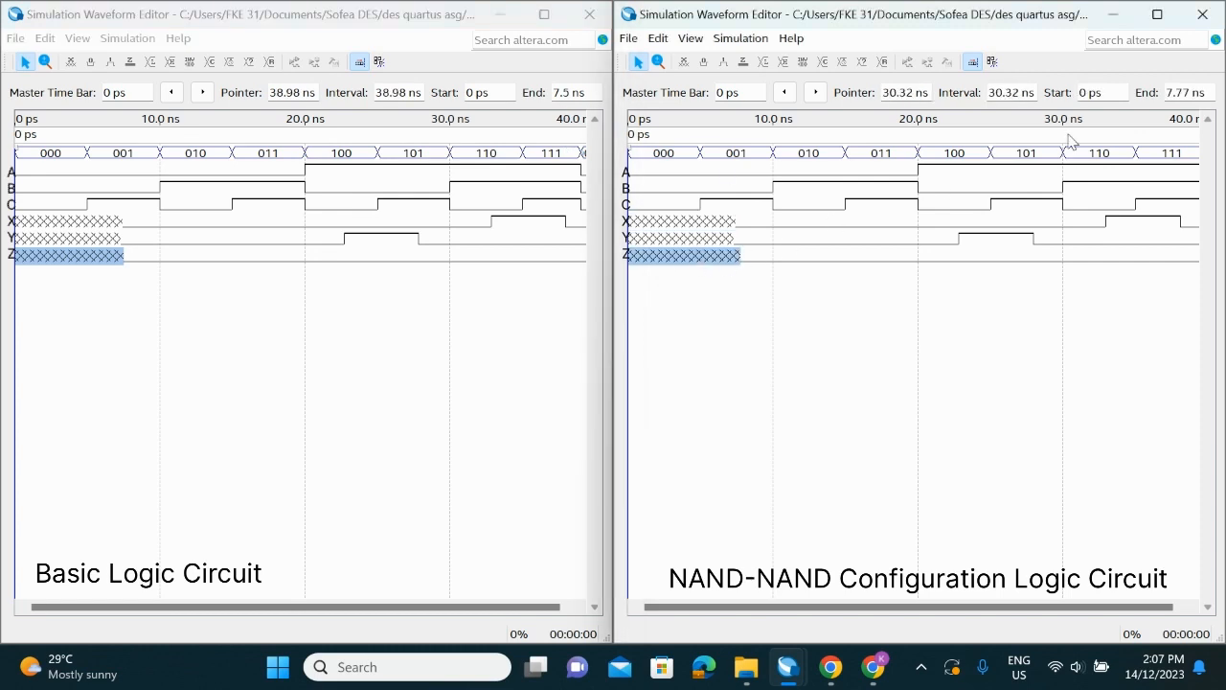
drag(548, 607, 573, 608)
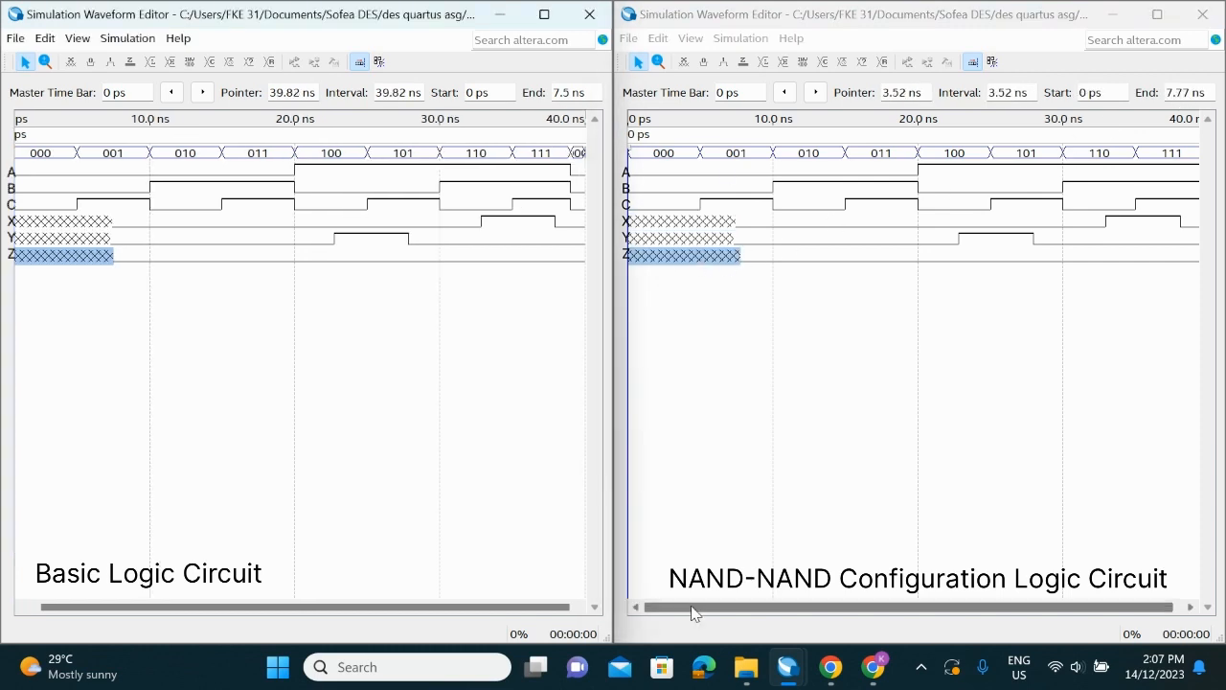
drag(693, 609, 713, 609)
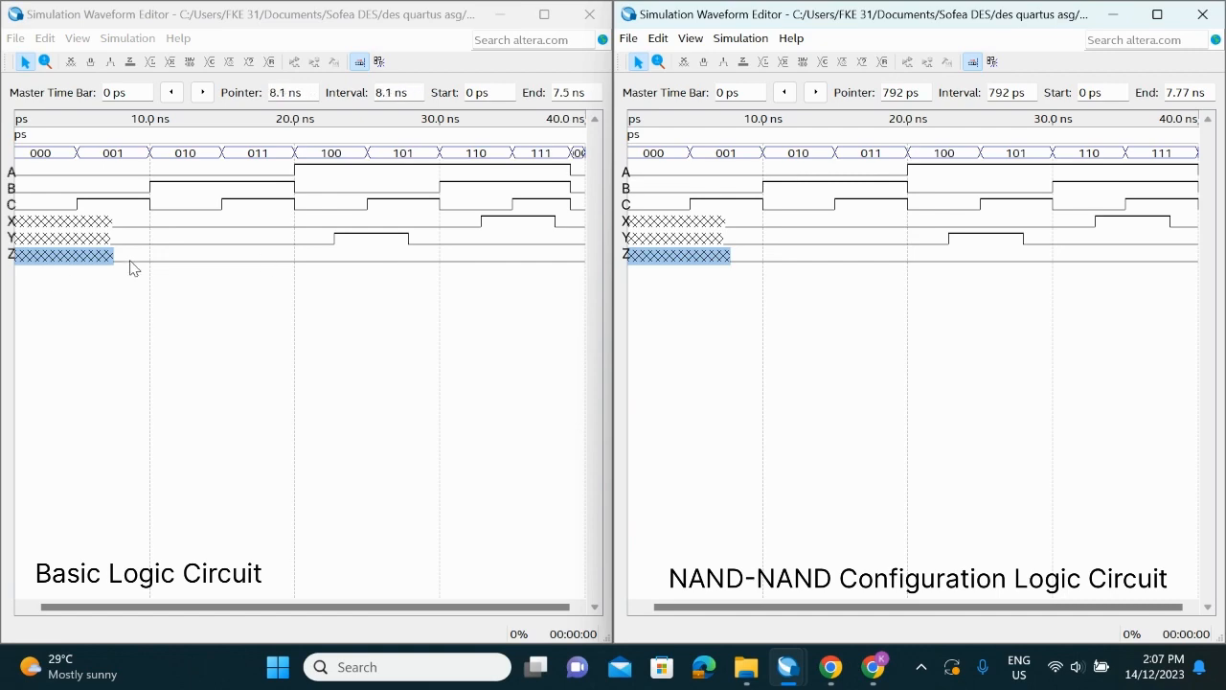